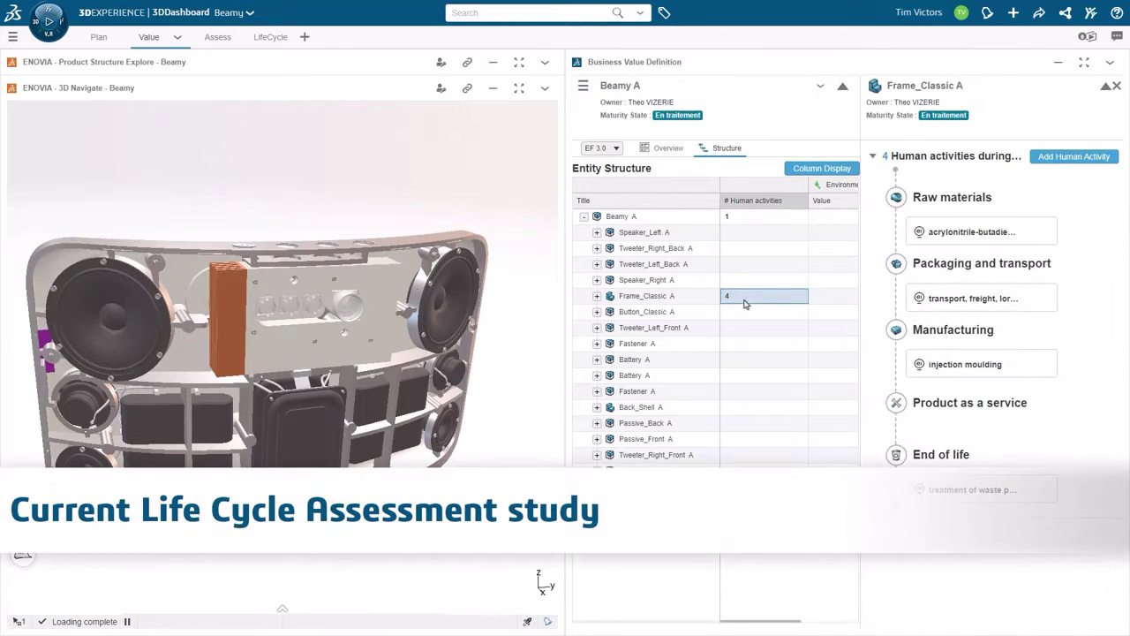
# Widen Frame_Classic A's life-cycle activities panel so all four activity descriptions show in full
pyautogui.moveTo(860, 223); pyautogui.dragTo(758, 223)
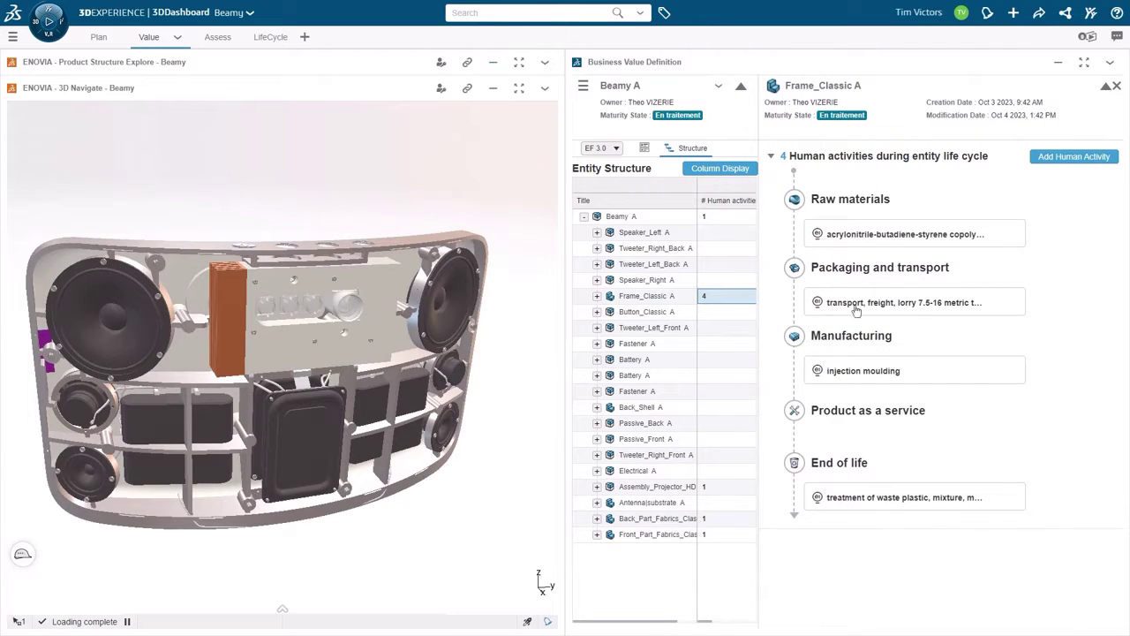
# Create a new Beamy branch that excludes all components except Frame_Classic, which is branched
pyautogui.click(269, 40)
pyautogui.click(591, 617)
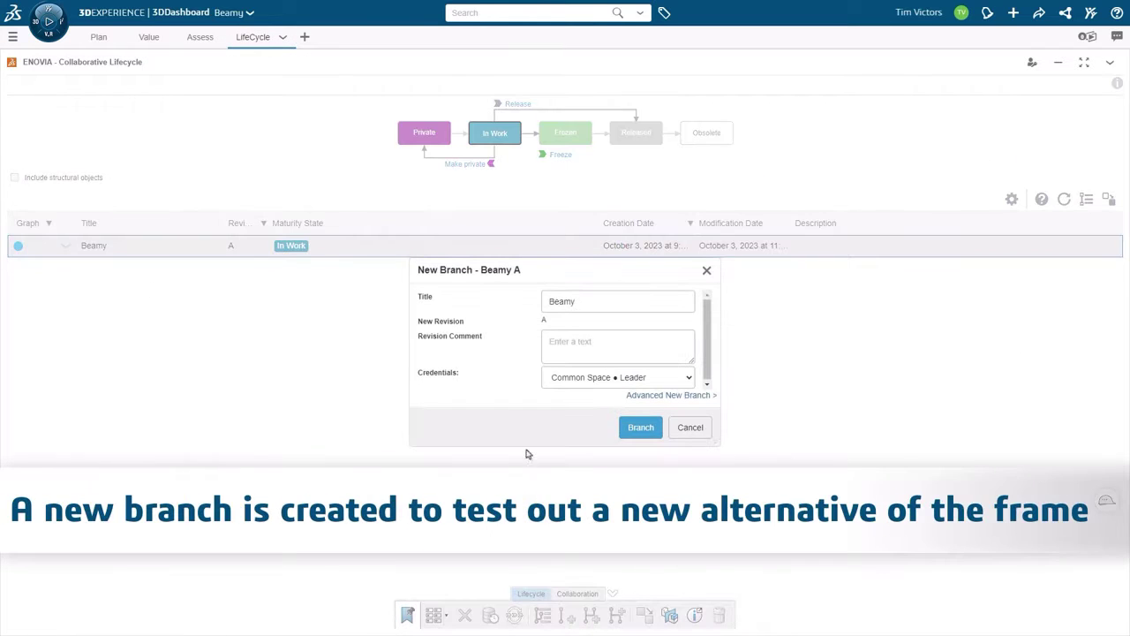
pyautogui.click(657, 396)
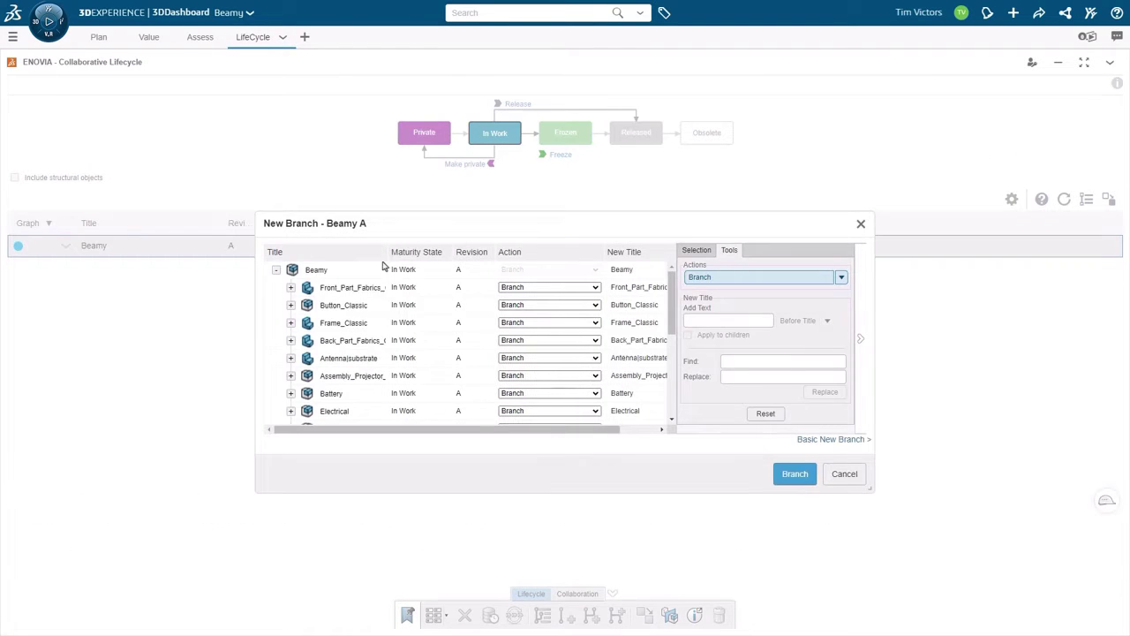
pyautogui.scroll(-5, 430, 397)
pyautogui.hotkey('ctrl', 'a')
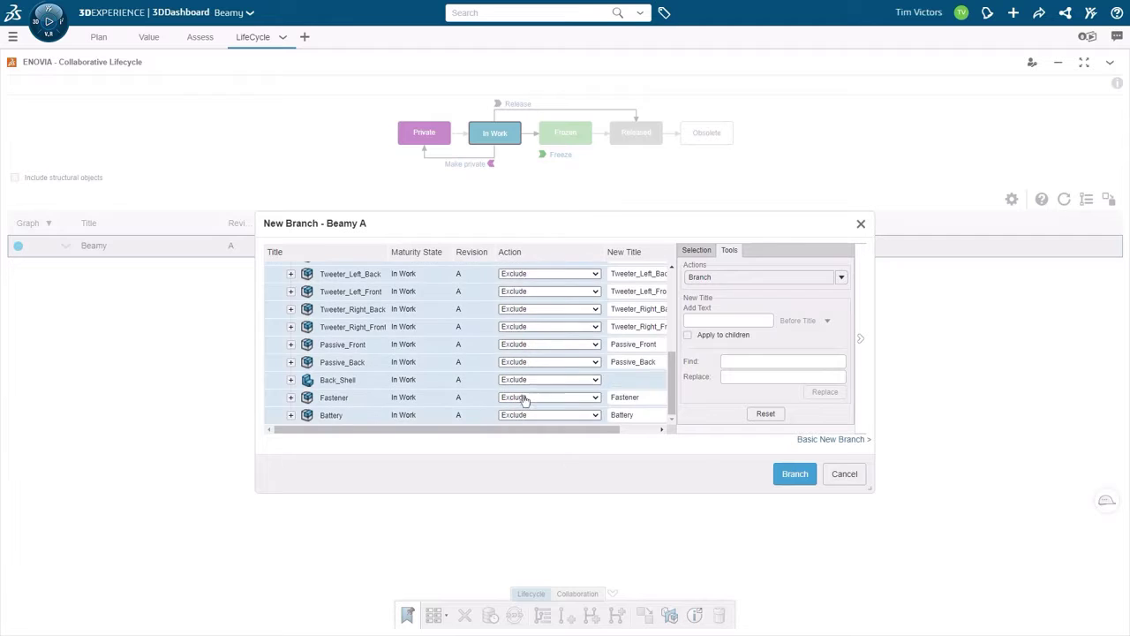
pyautogui.scroll(5, 459, 353)
pyautogui.click(433, 322)
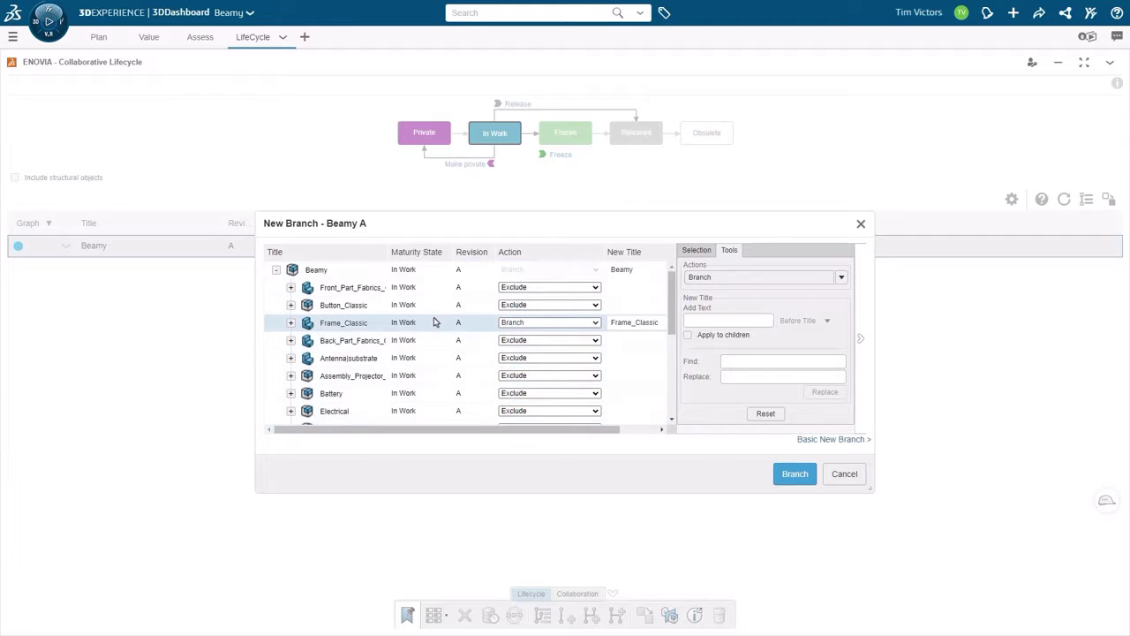
pyautogui.click(795, 474)
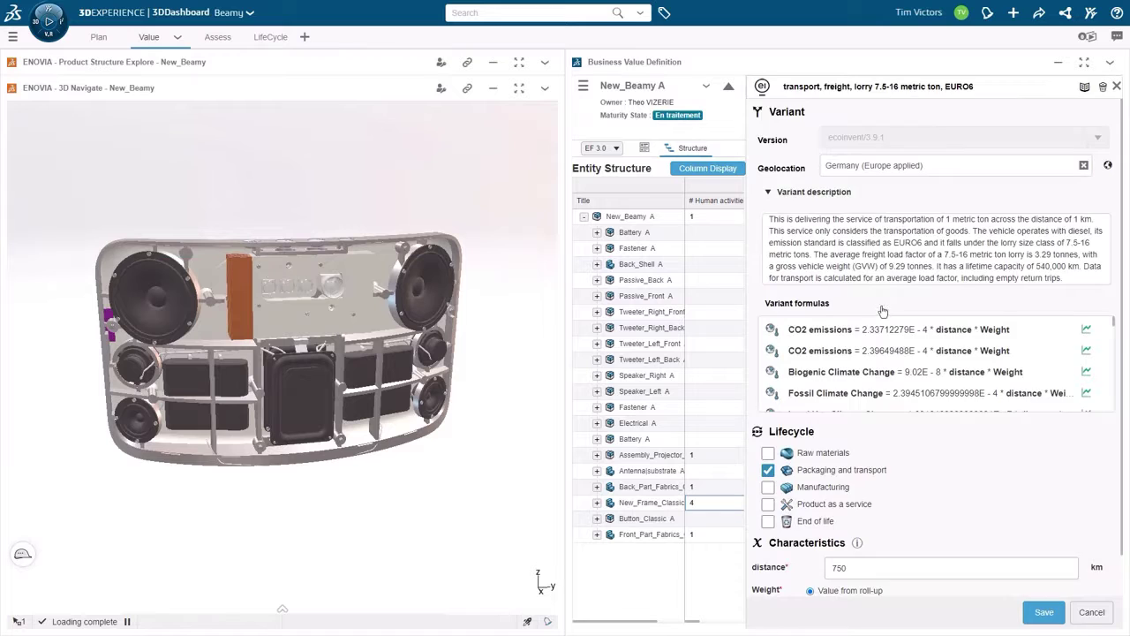
# Change the new branch's transport distance to 100 km and save
pyautogui.doubleClick(836, 523)
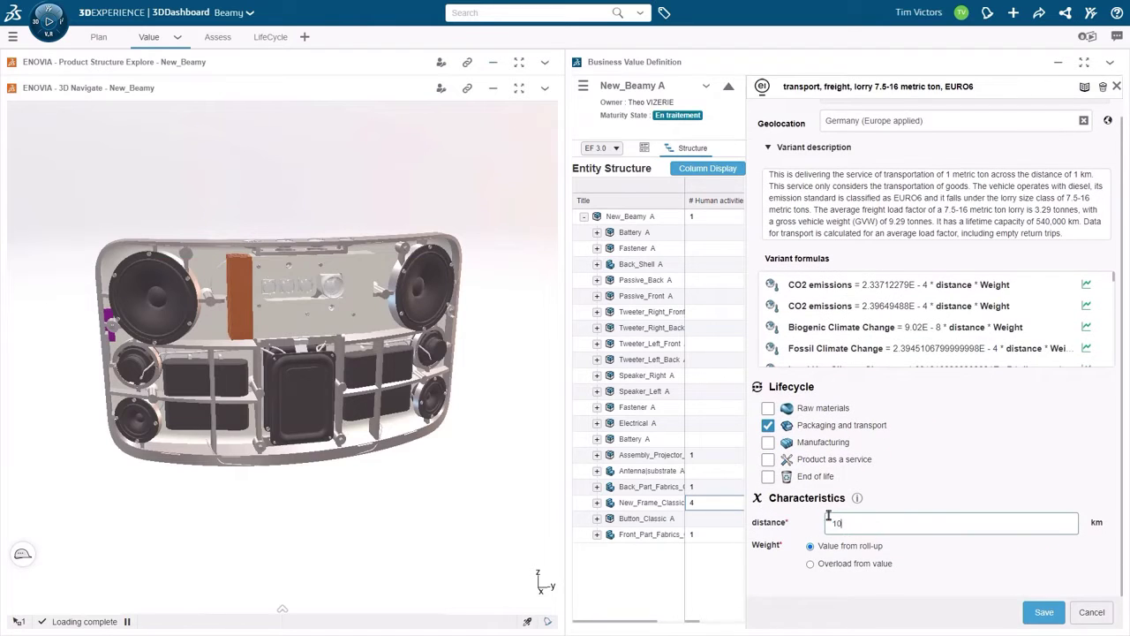
pyautogui.write('100')
pyautogui.click(1042, 614)
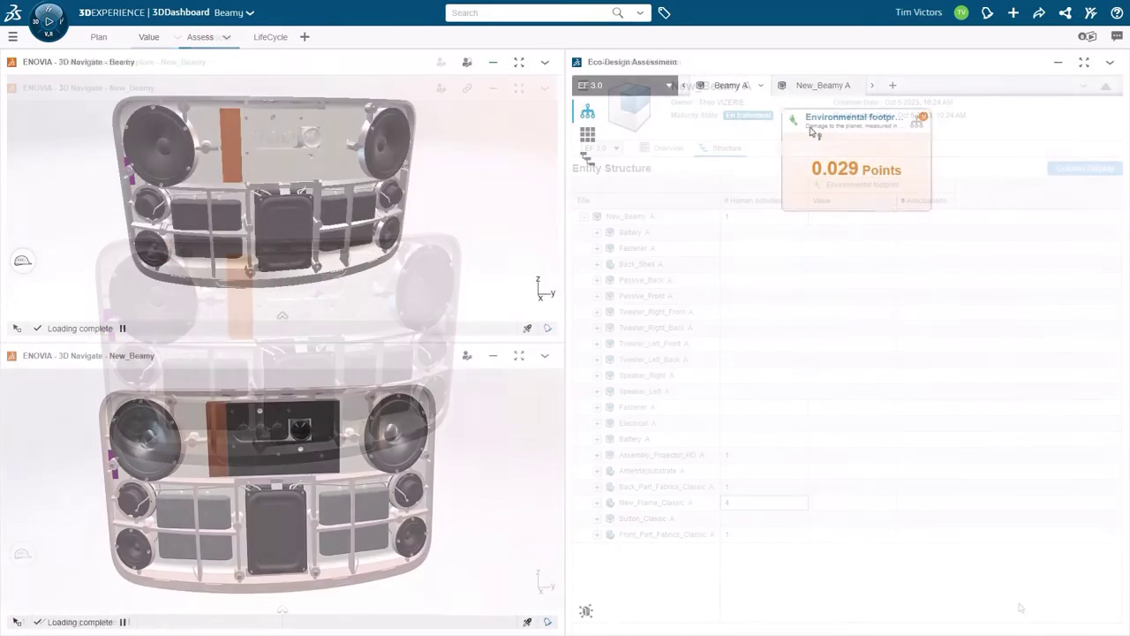
# Add New_Beamy A and Beamy A to the comparison and inspect the CO2 point on the radar chart
pyautogui.click(854, 85)
pyautogui.click(918, 103)
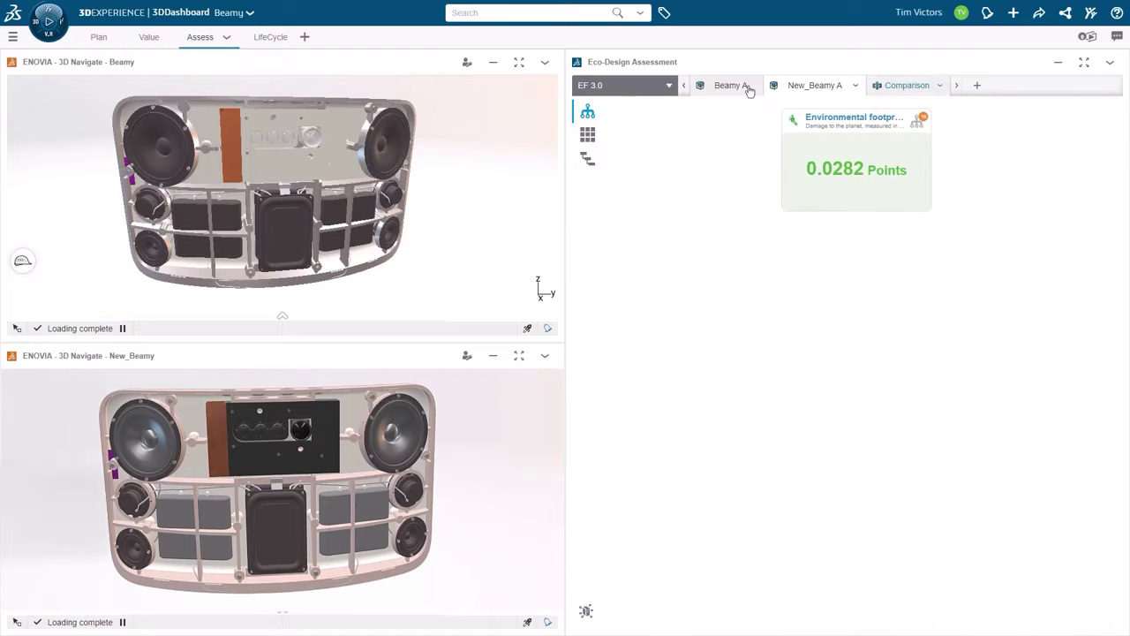
pyautogui.click(746, 85)
pyautogui.click(775, 105)
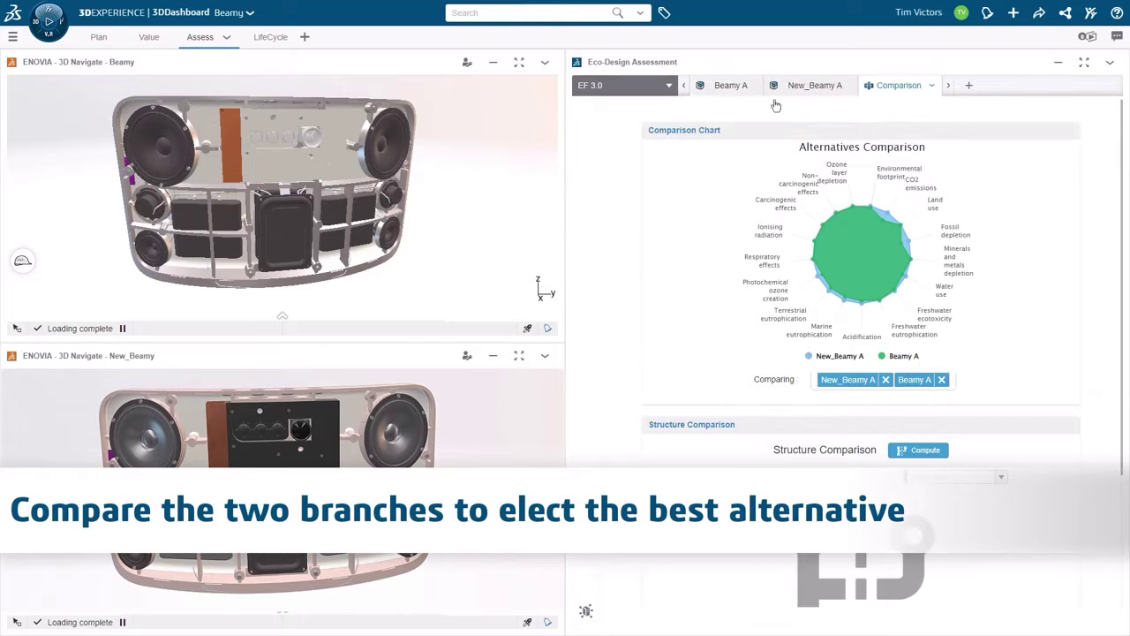
pyautogui.moveTo(888, 217)
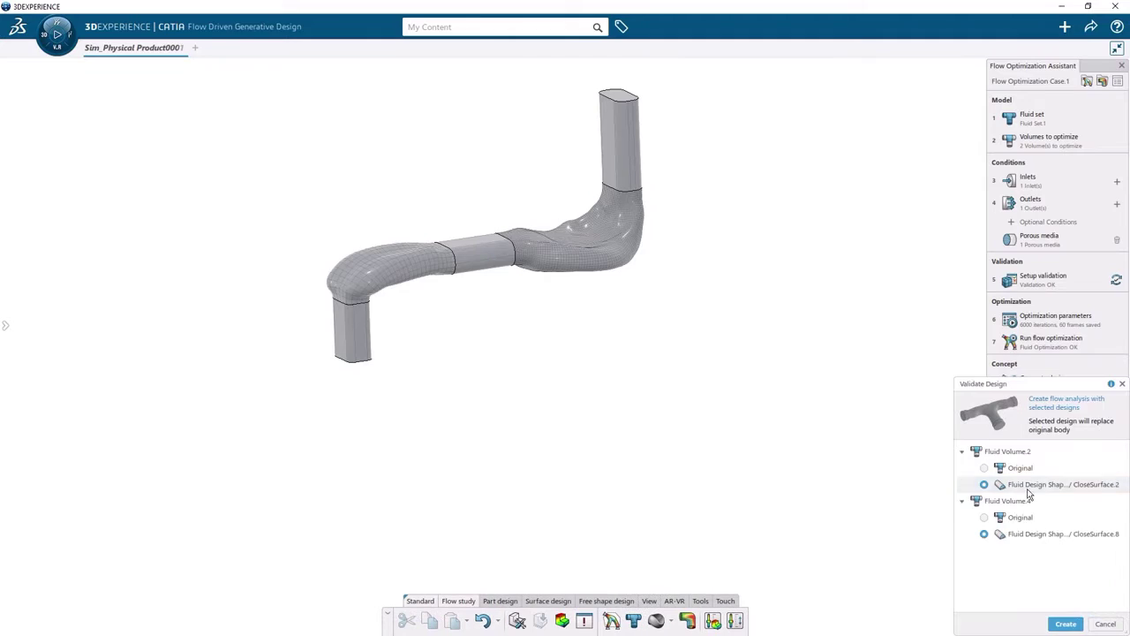
# Accept the porous media settings, run the validation flow analysis, then launch the parametric optimization
pyautogui.click(1039, 216)
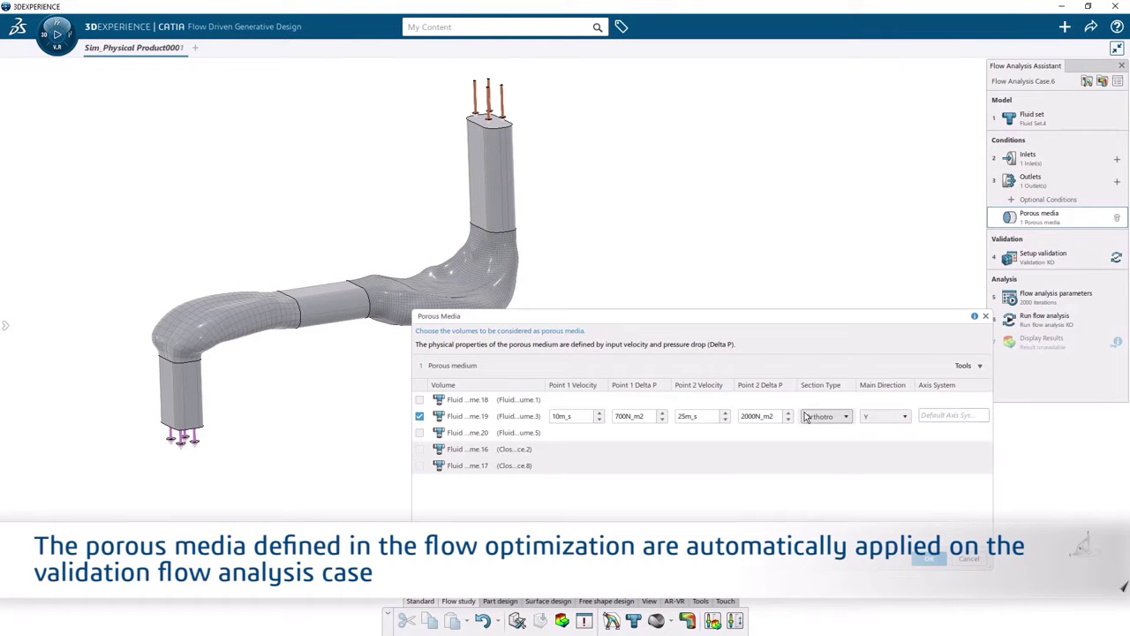
pyautogui.click(928, 558)
pyautogui.click(1044, 318)
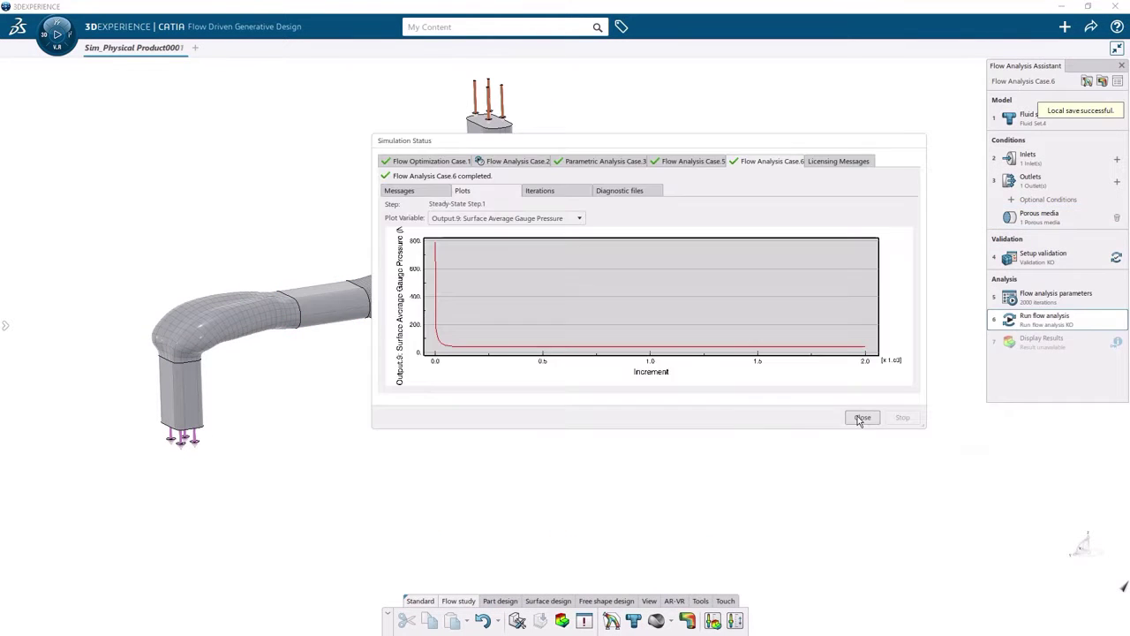
pyautogui.click(861, 417)
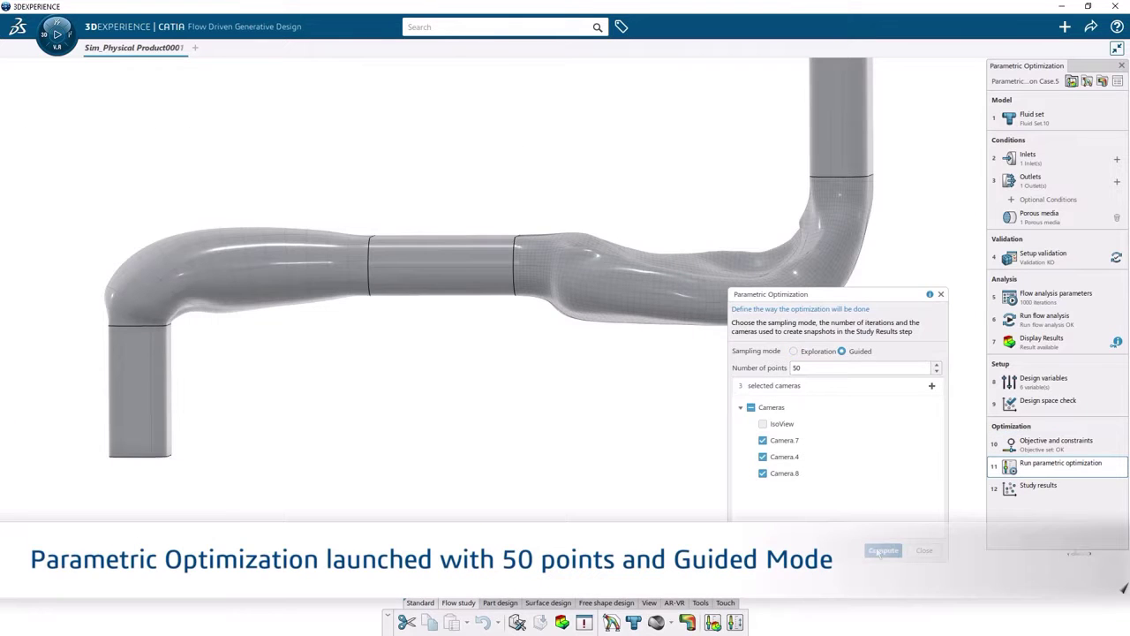
pyautogui.click(883, 550)
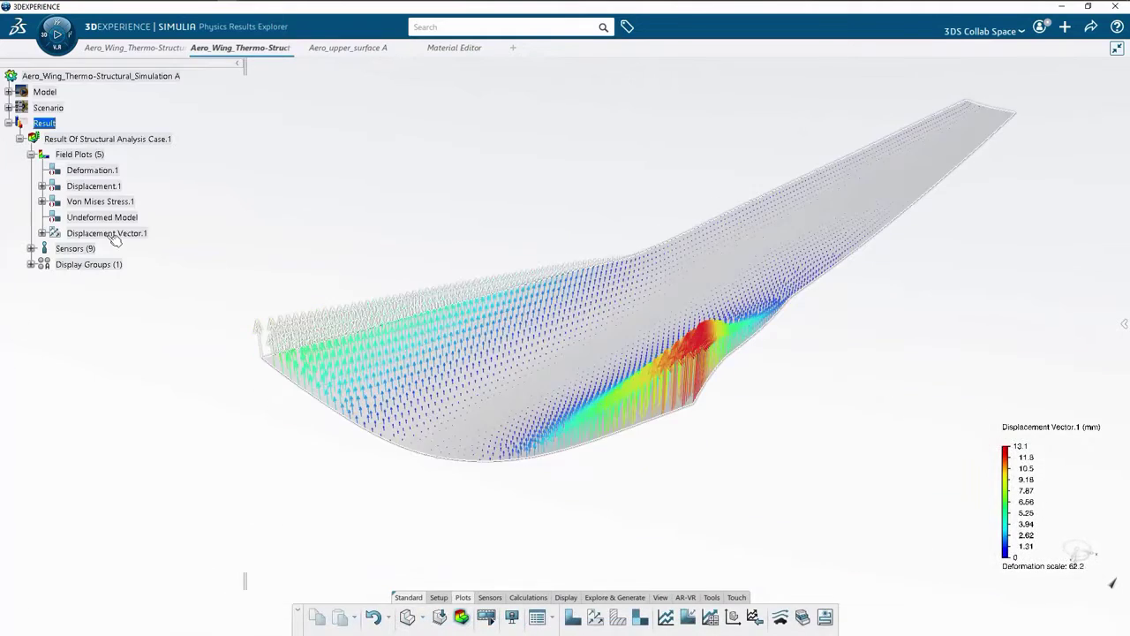
# Export Displacement Vector.1's field data as Tabular Field Export U.1
pyautogui.rightClick(110, 235)
pyautogui.click(212, 525)
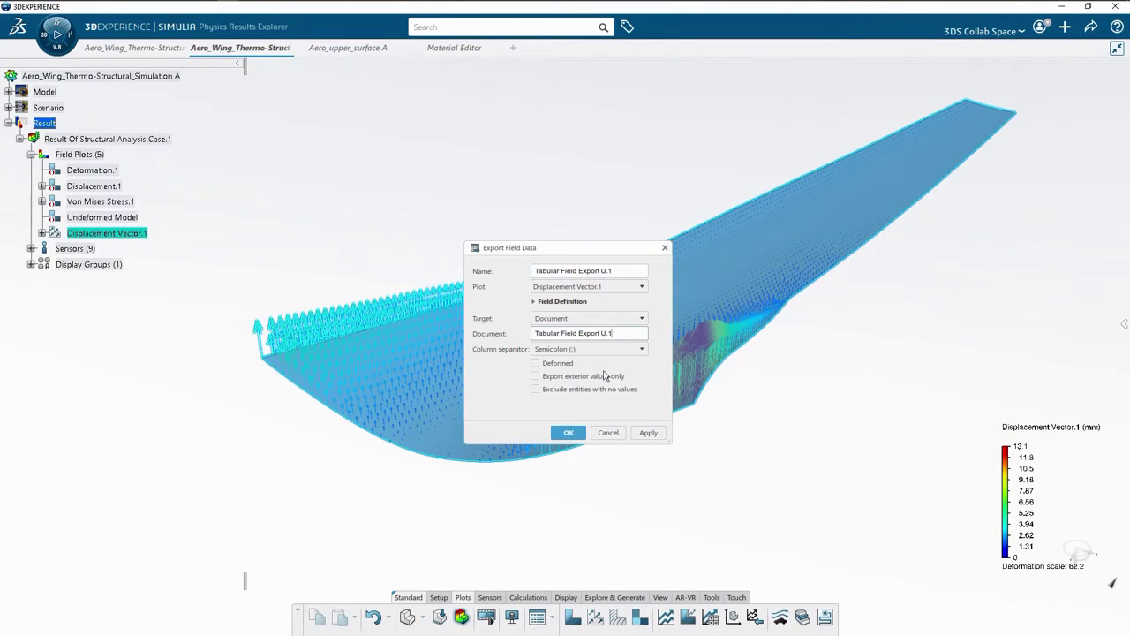
pyautogui.click(575, 435)
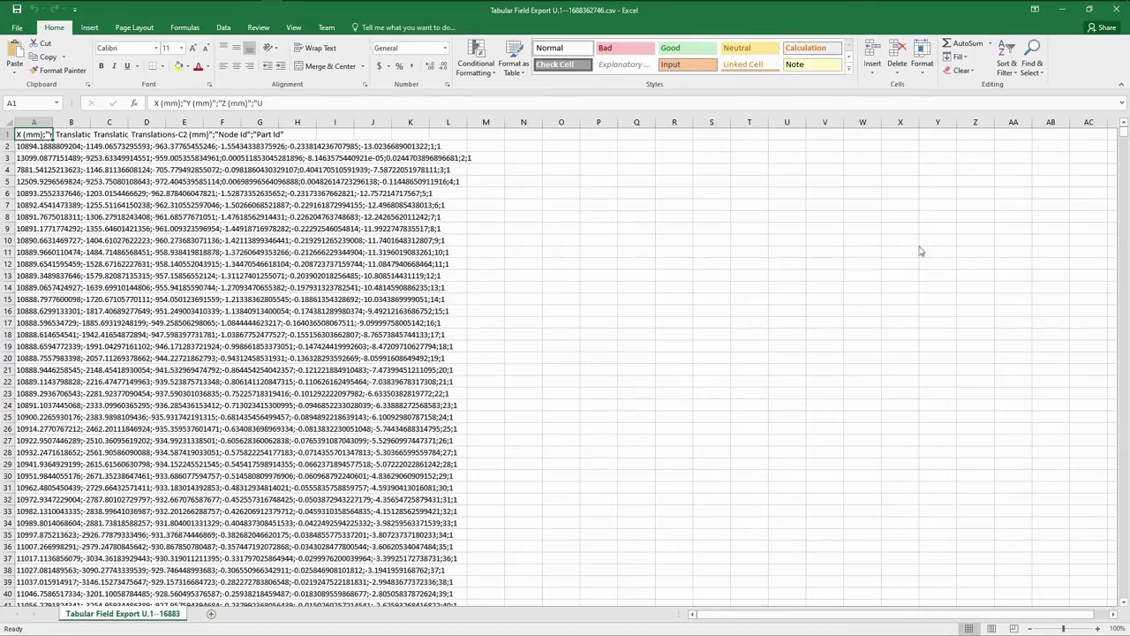
pyautogui.scroll(-5, 919, 251)
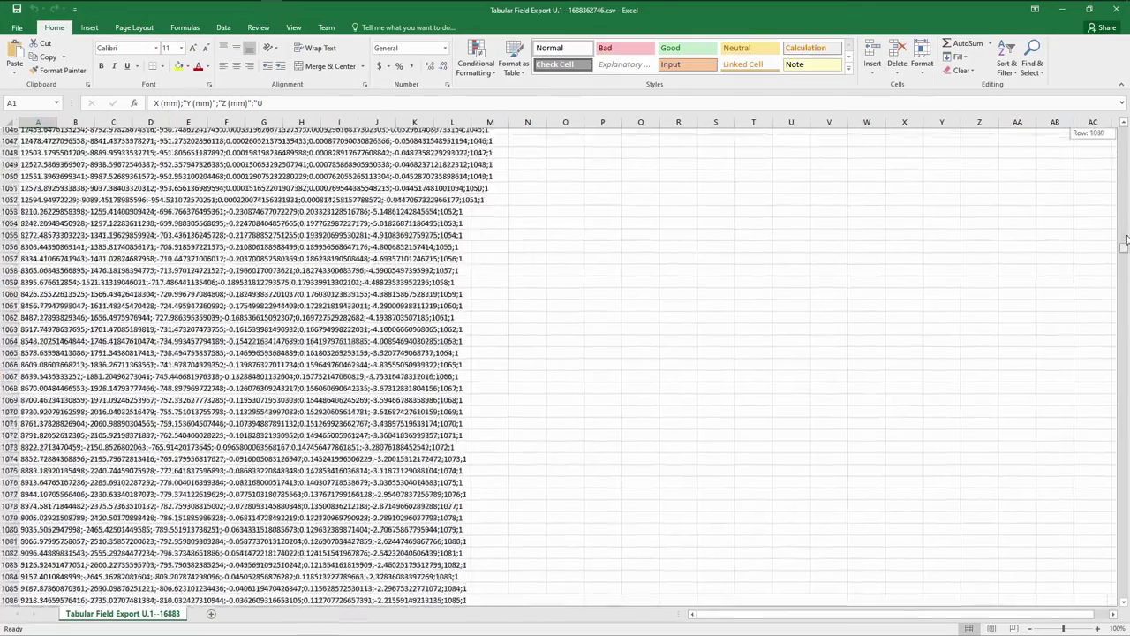
pyautogui.scroll(5, 919, 251)
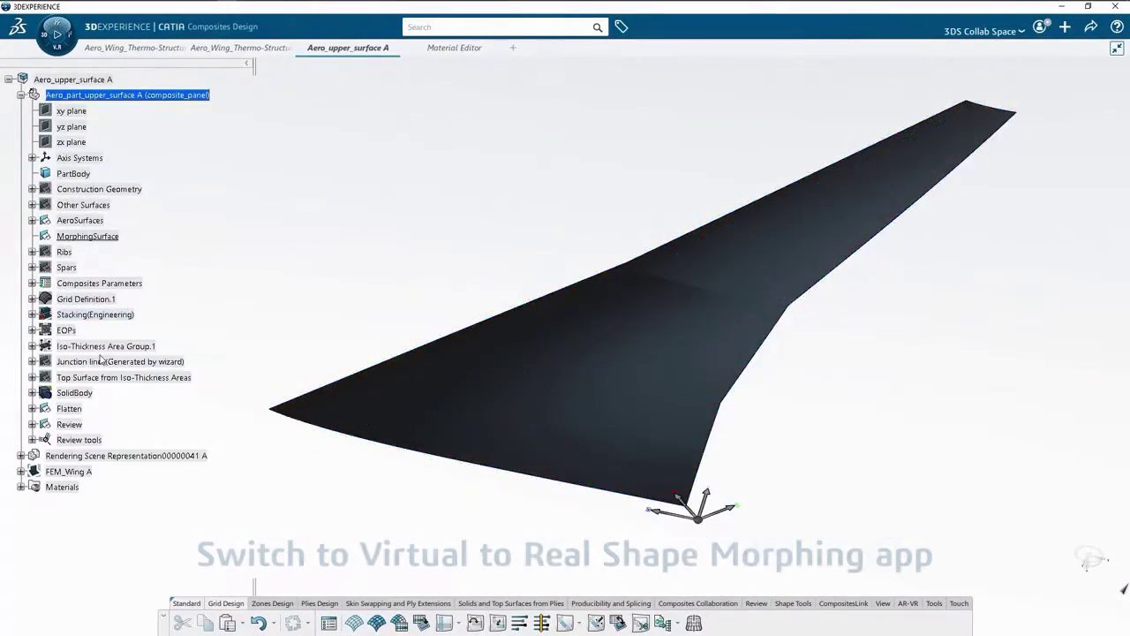
# In Virtual to Real Shape Morphing, create Vector Field.3 from the wing thermo-structural simulation result
pyautogui.click(57, 34)
pyautogui.click(64, 180)
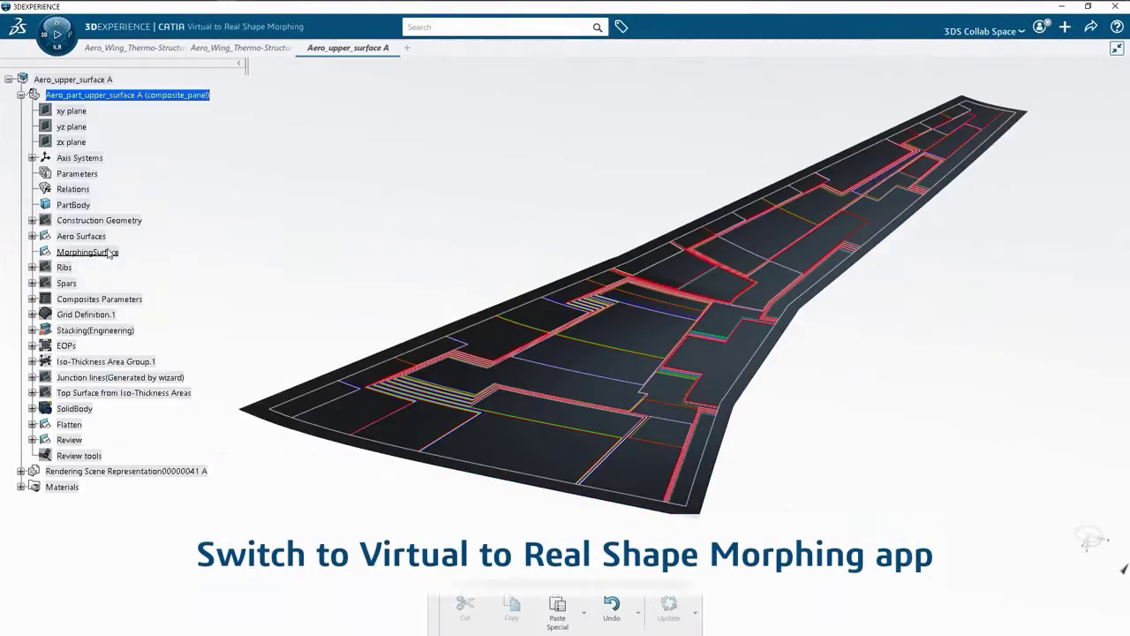
pyautogui.click(436, 609)
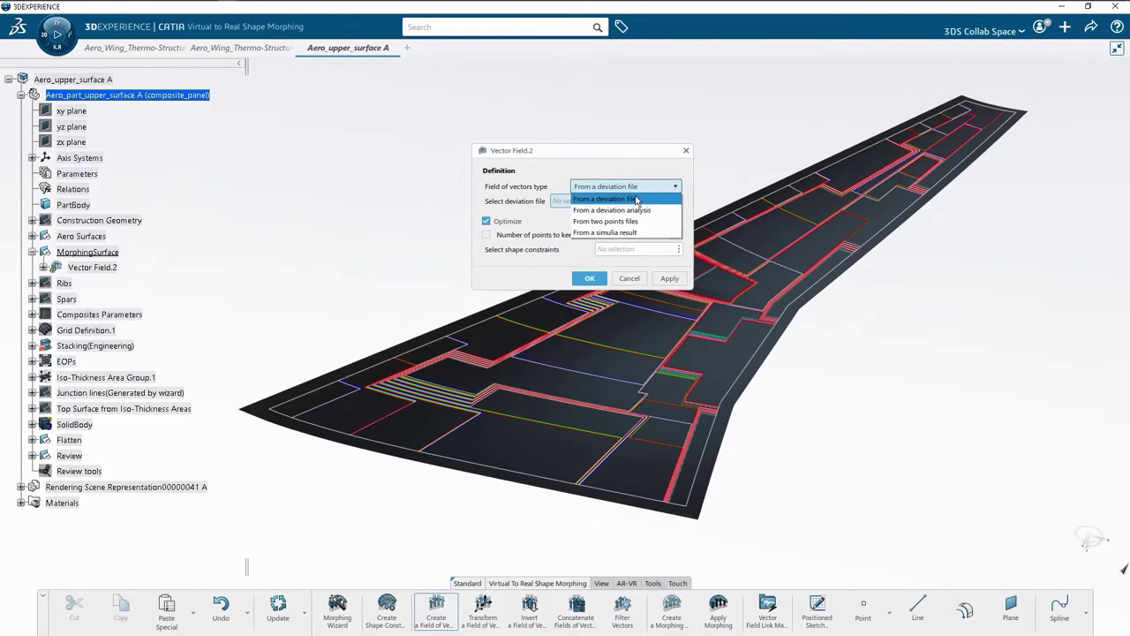
pyautogui.click(642, 232)
pyautogui.click(669, 202)
pyautogui.click(137, 48)
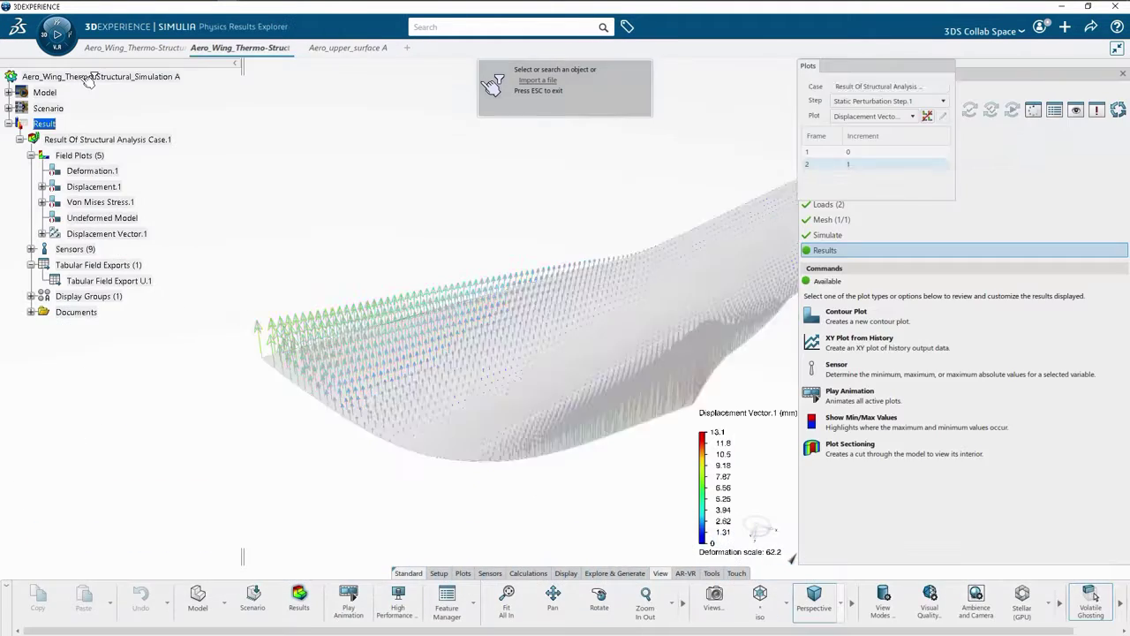
pyautogui.click(338, 119)
pyautogui.click(597, 278)
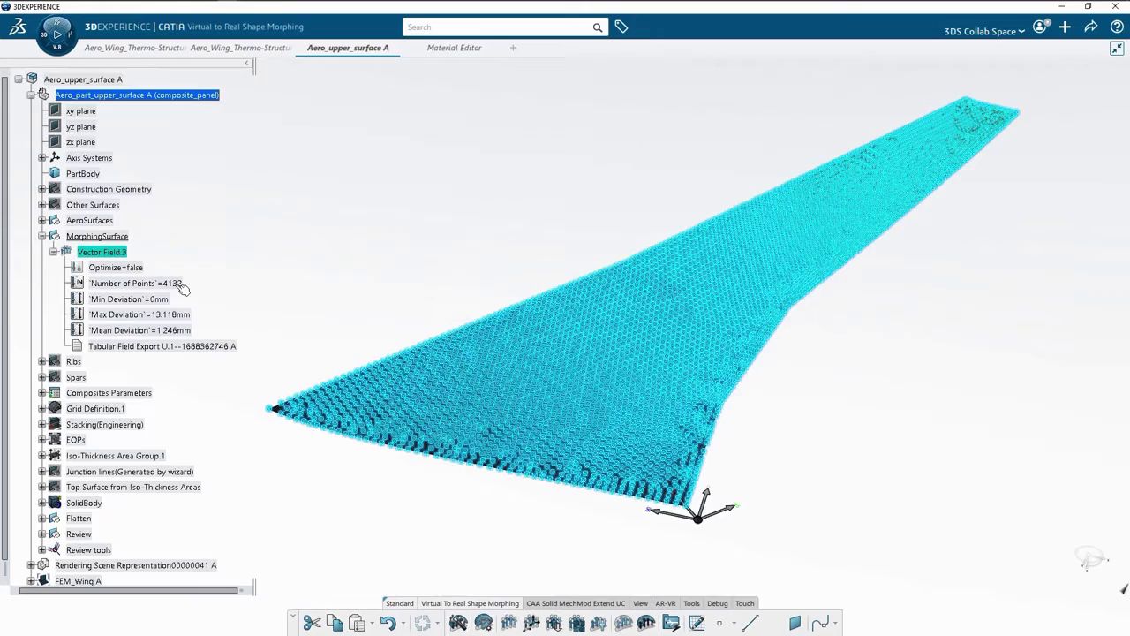
pyautogui.click(524, 525)
# Tilt the view to a low angle over the wing surface
pyautogui.moveTo(524, 524); pyautogui.dragTo(593, 294, button='middle')
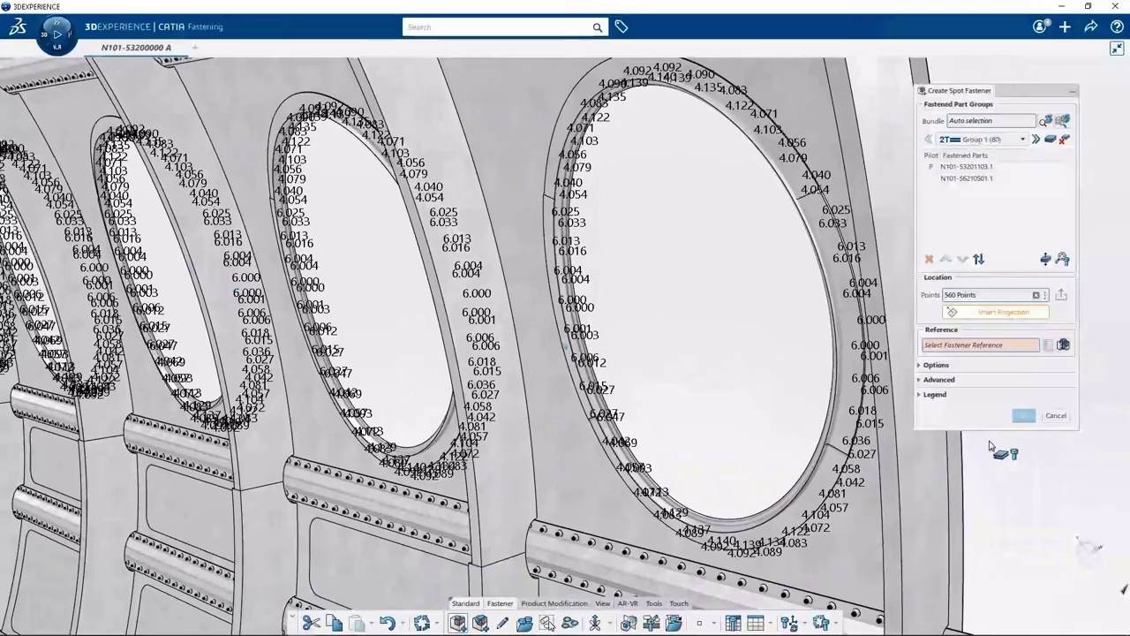
# Set the fastener process type to High Shear Strength and diameter 4 (6.35 mm)
pyautogui.click(1063, 345)
pyautogui.click(1049, 188)
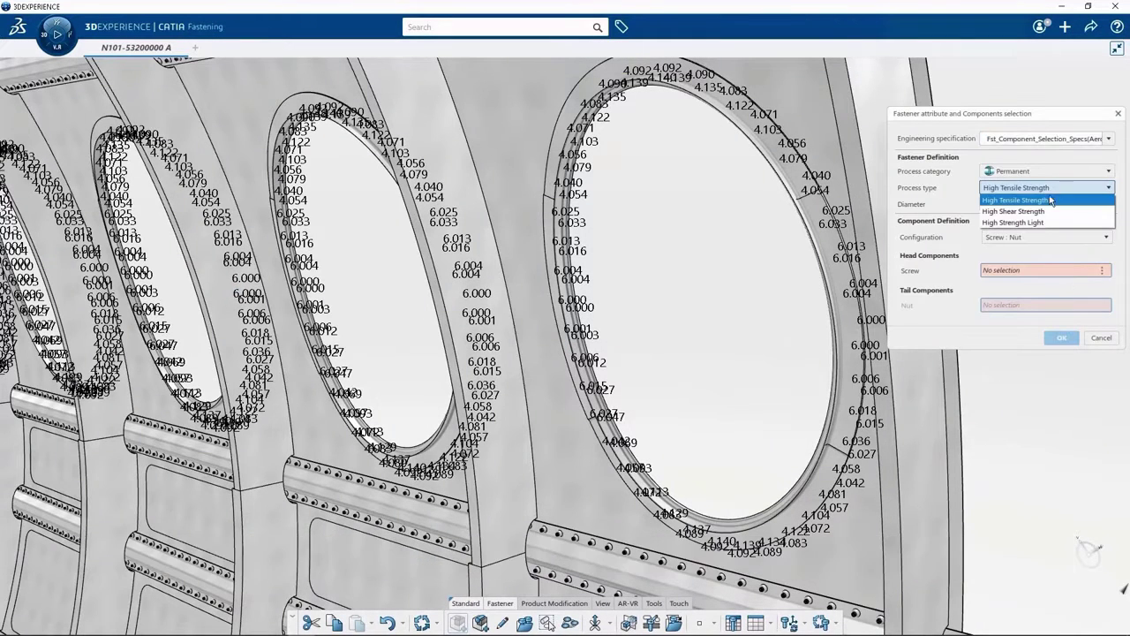
pyautogui.click(1014, 211)
pyautogui.click(1044, 204)
pyautogui.click(1015, 216)
# Choose the HL11-4-5-TI A titanium screw from the library
pyautogui.click(1033, 271)
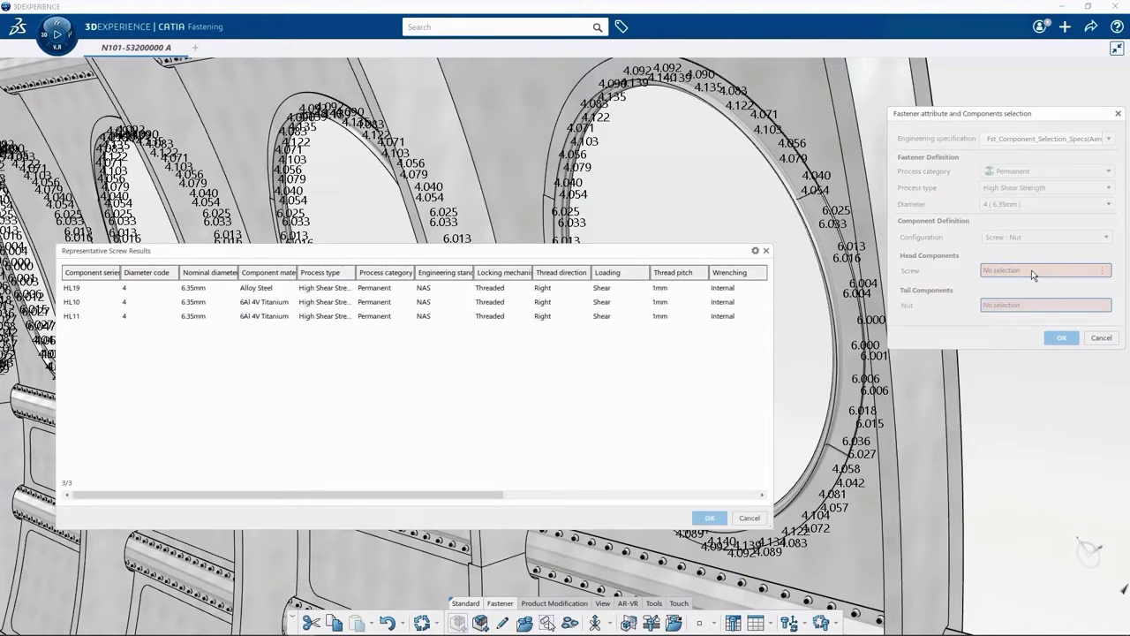
pyautogui.click(422, 315)
pyautogui.moveTo(421, 494); pyautogui.dragTo(674, 494)
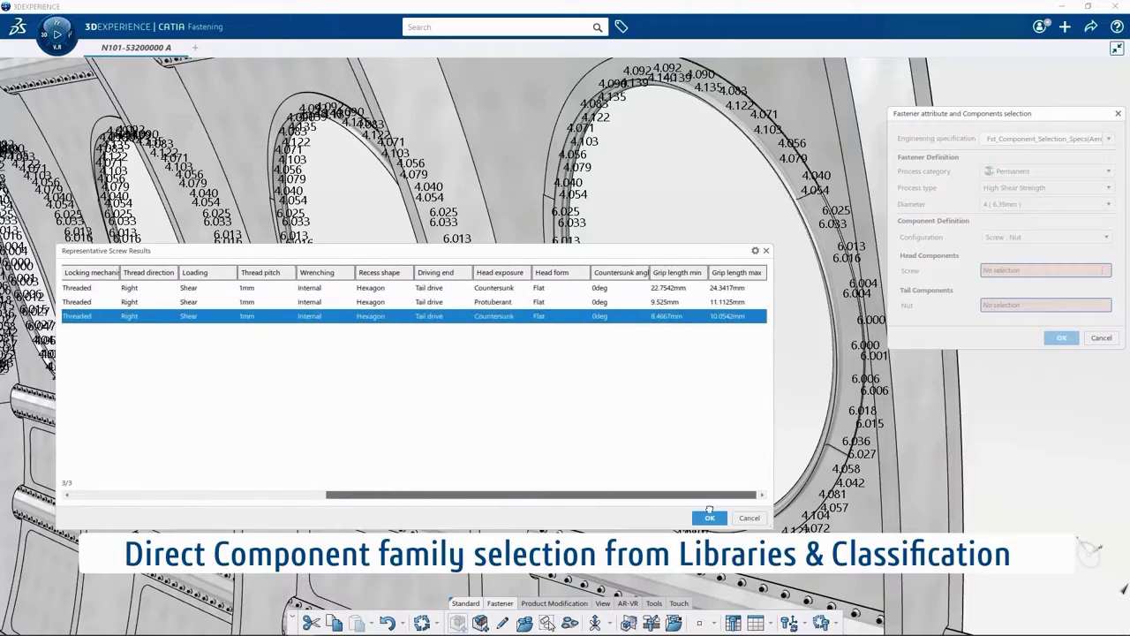
pyautogui.moveTo(591, 495); pyautogui.dragTo(337, 500)
pyautogui.click(707, 518)
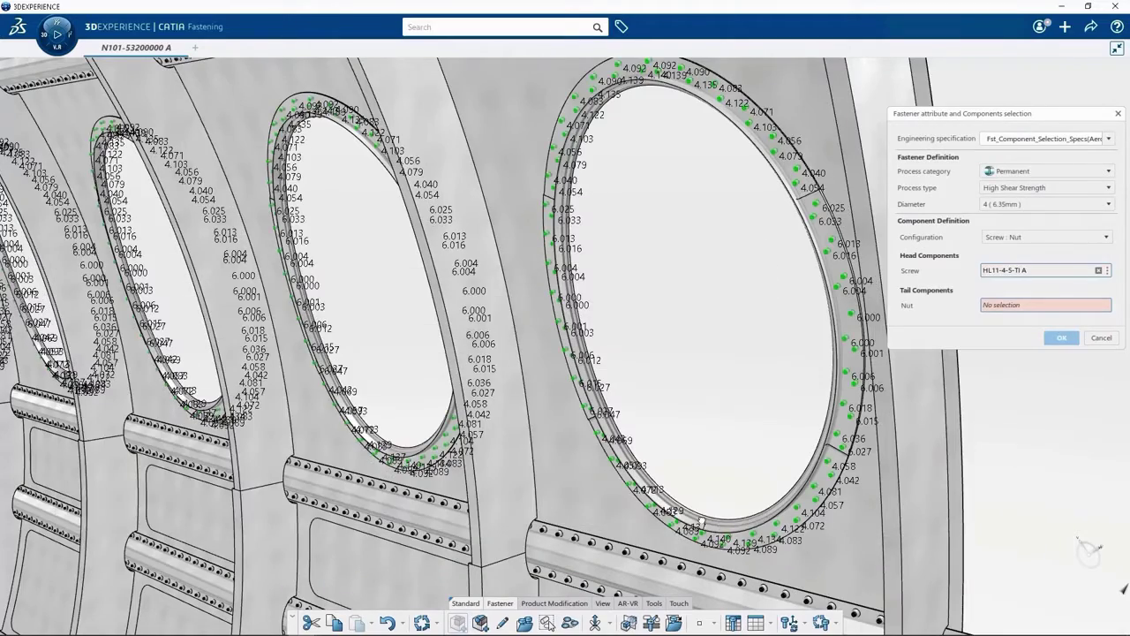
# Choose the HL78-4-CRES A nut, then accept the attributes and create the spot fasteners
pyautogui.scroll(5, 708, 435)
pyautogui.scroll(3, 708, 434)
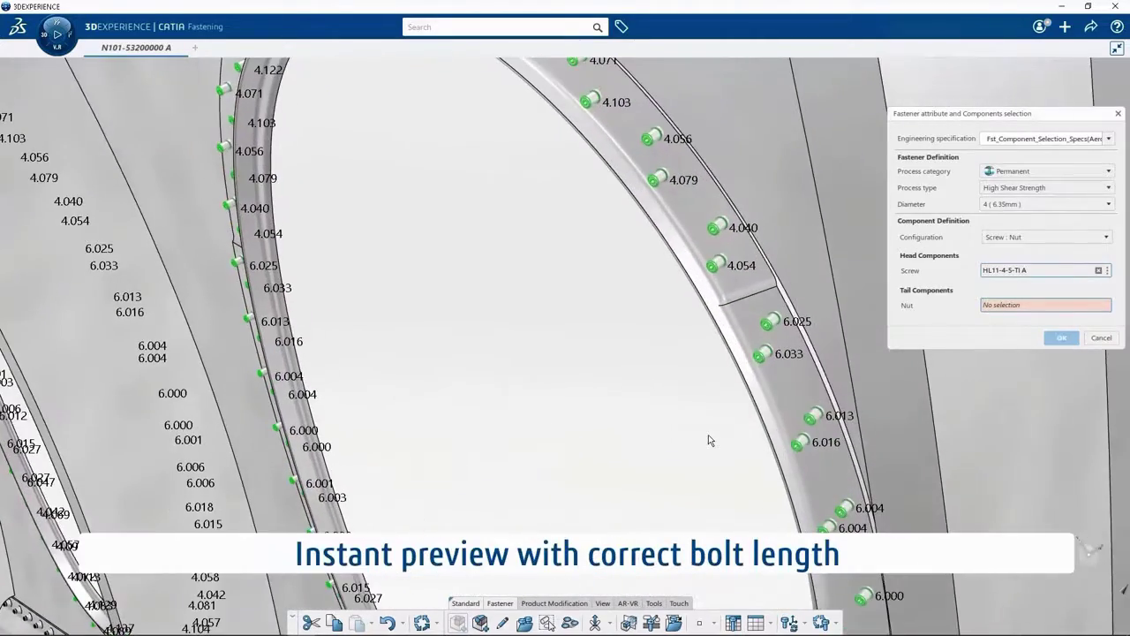
pyautogui.click(997, 306)
pyautogui.click(252, 316)
pyautogui.moveTo(251, 495)
pyautogui.mouseDown()
pyautogui.moveTo(494, 499)
pyautogui.moveTo(261, 493)
pyautogui.mouseUp()
pyautogui.click(708, 518)
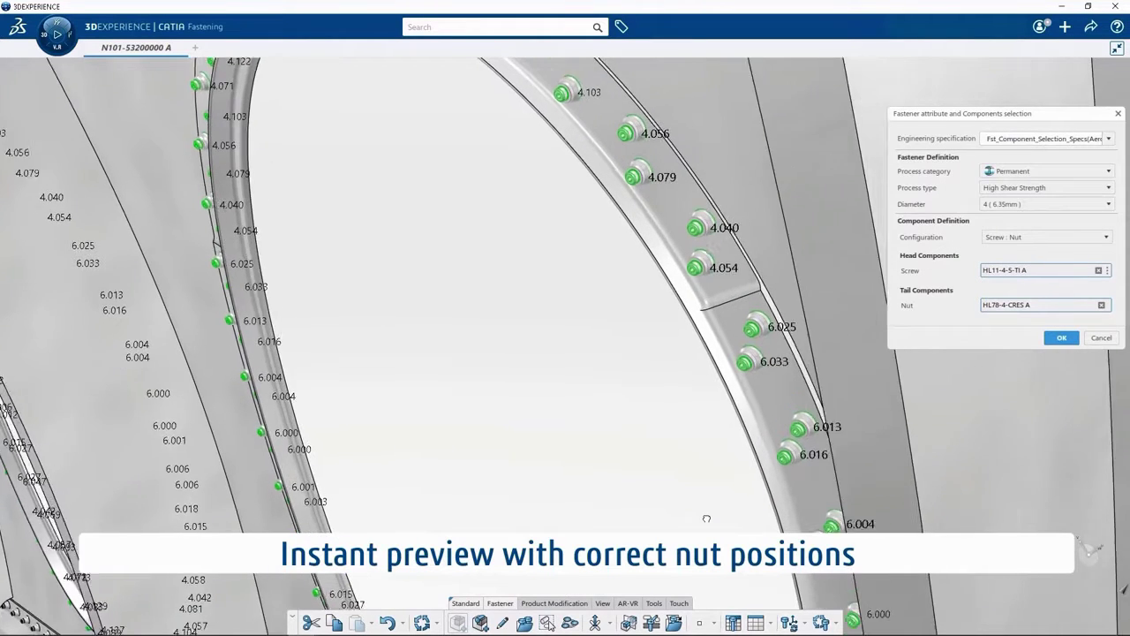
pyautogui.click(1061, 337)
pyautogui.click(1026, 415)
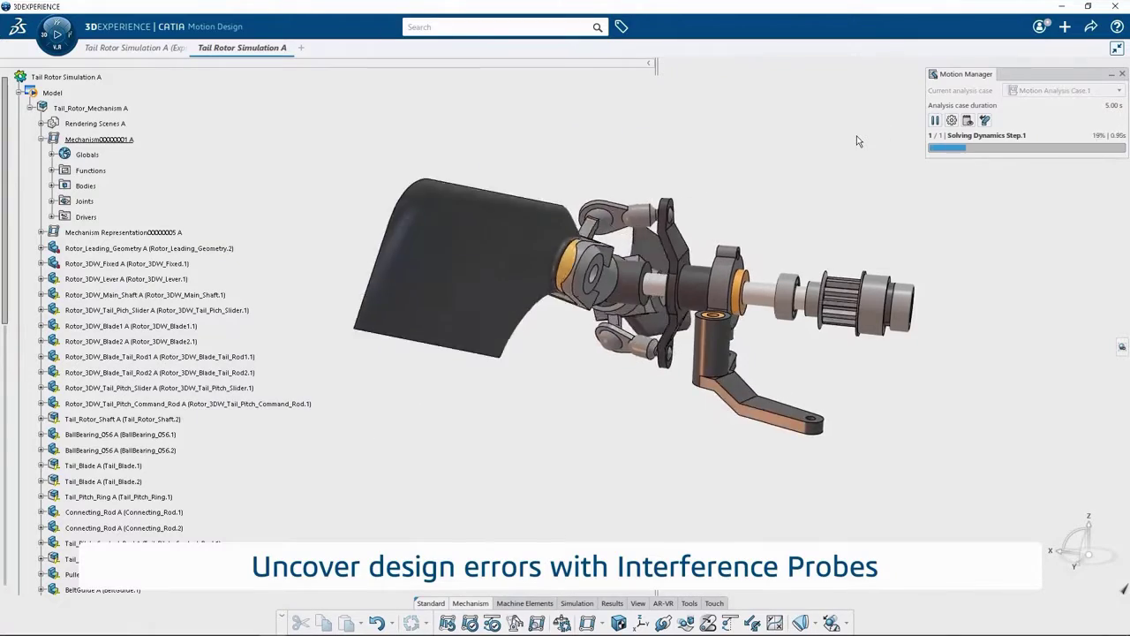
# Restart solving Motion Analysis Case.1 of the tail rotor mechanism
pyautogui.click(935, 121)
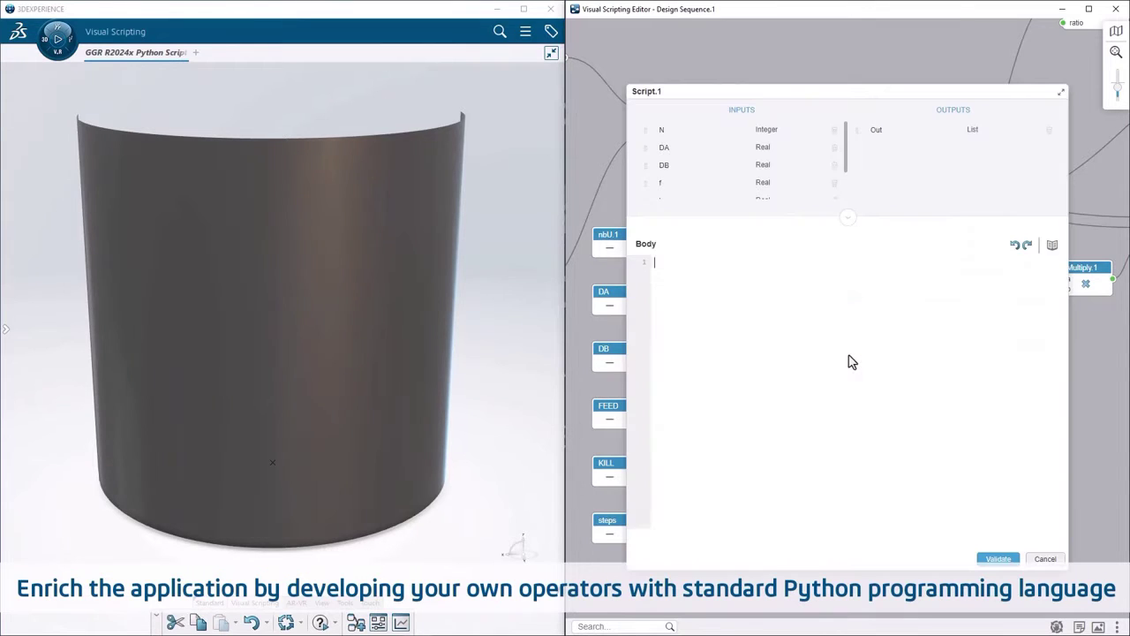
# Paste and validate the Python code in Script.1, then make Pad Unit a contributor
pyautogui.hotkey('ctrl', 'v')
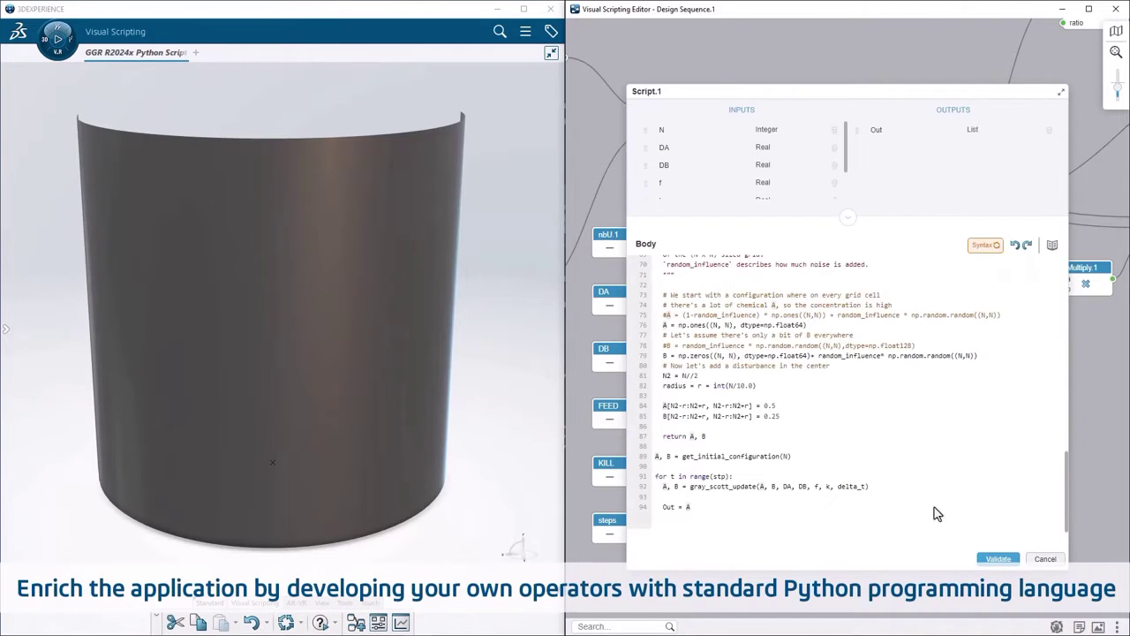
pyautogui.click(996, 562)
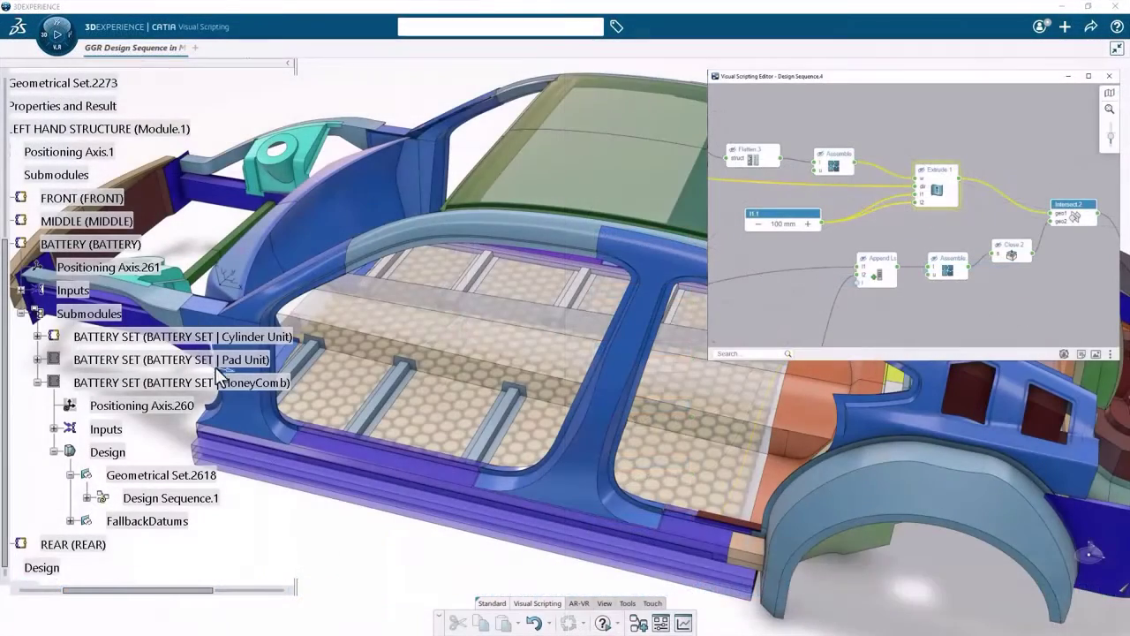
pyautogui.click(220, 360)
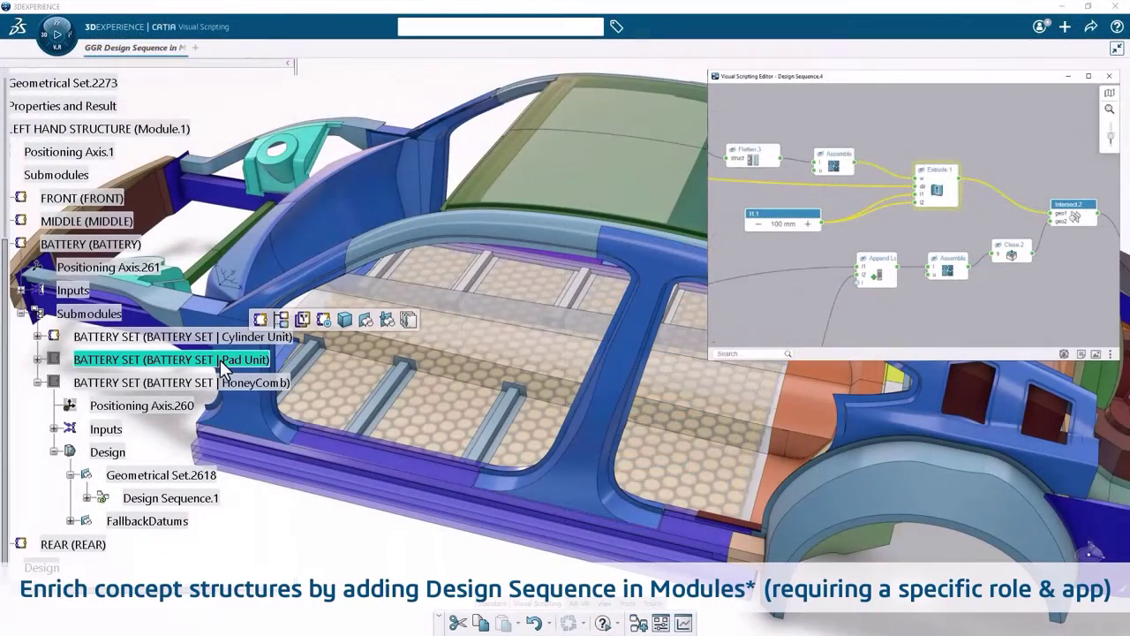
pyautogui.click(323, 321)
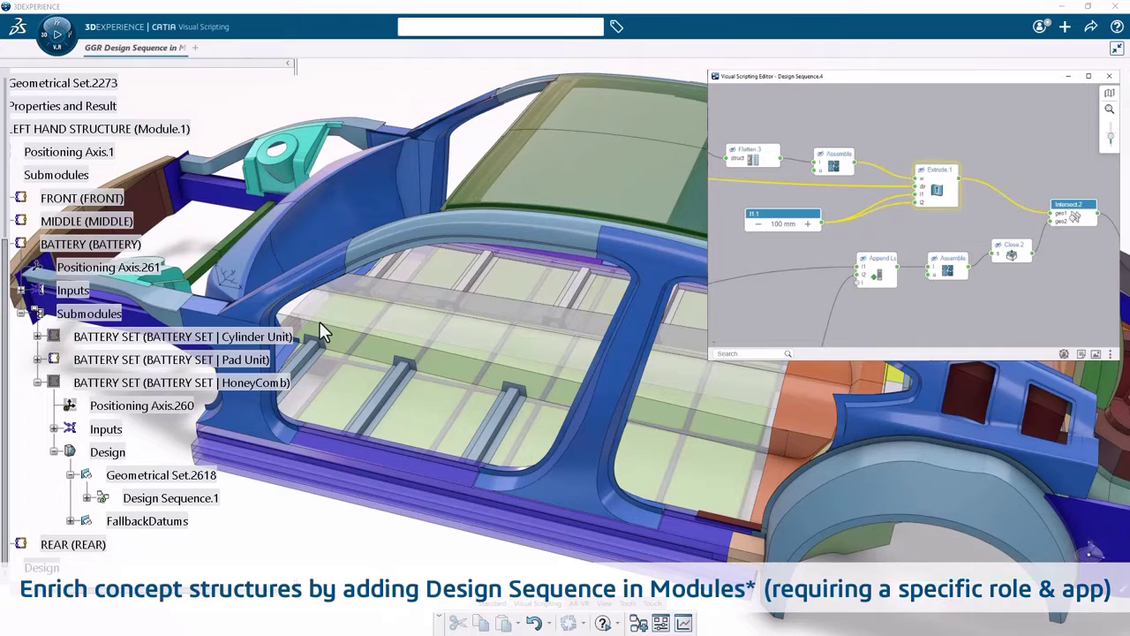
# Make the HoneyComb and Cylinder Unit battery set modules contributors
pyautogui.click(239, 386)
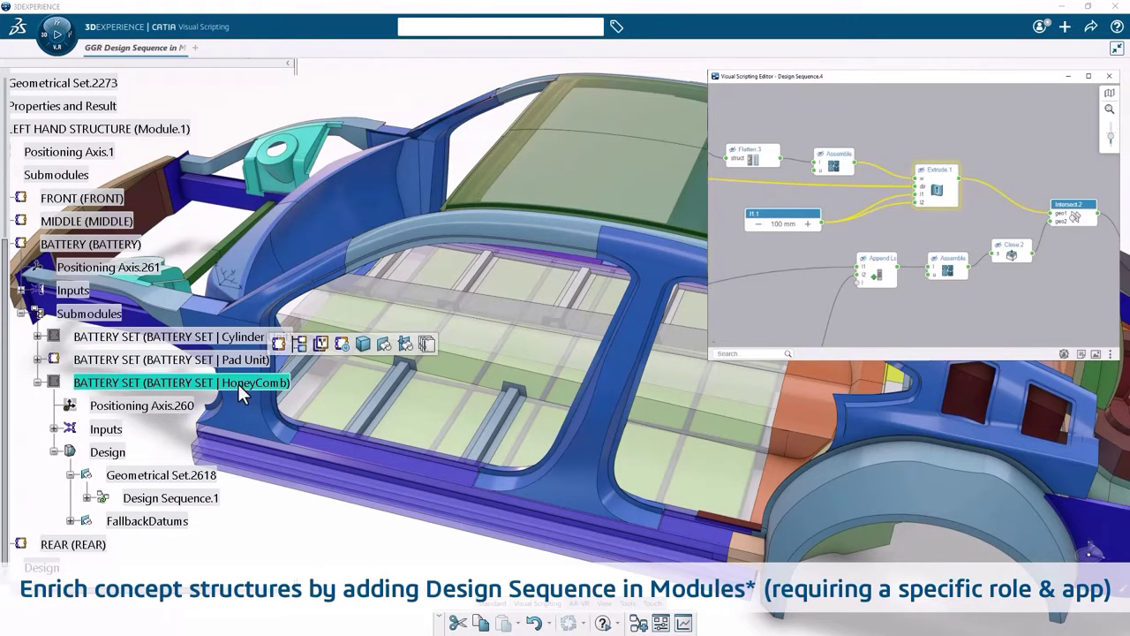
pyautogui.click(343, 344)
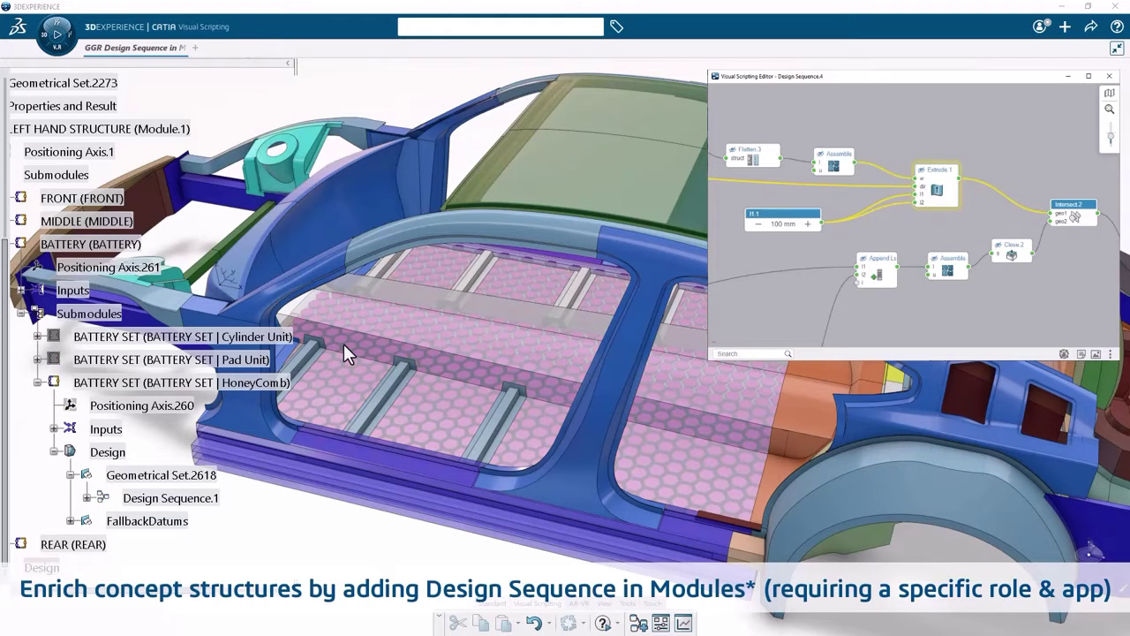
pyautogui.click(277, 337)
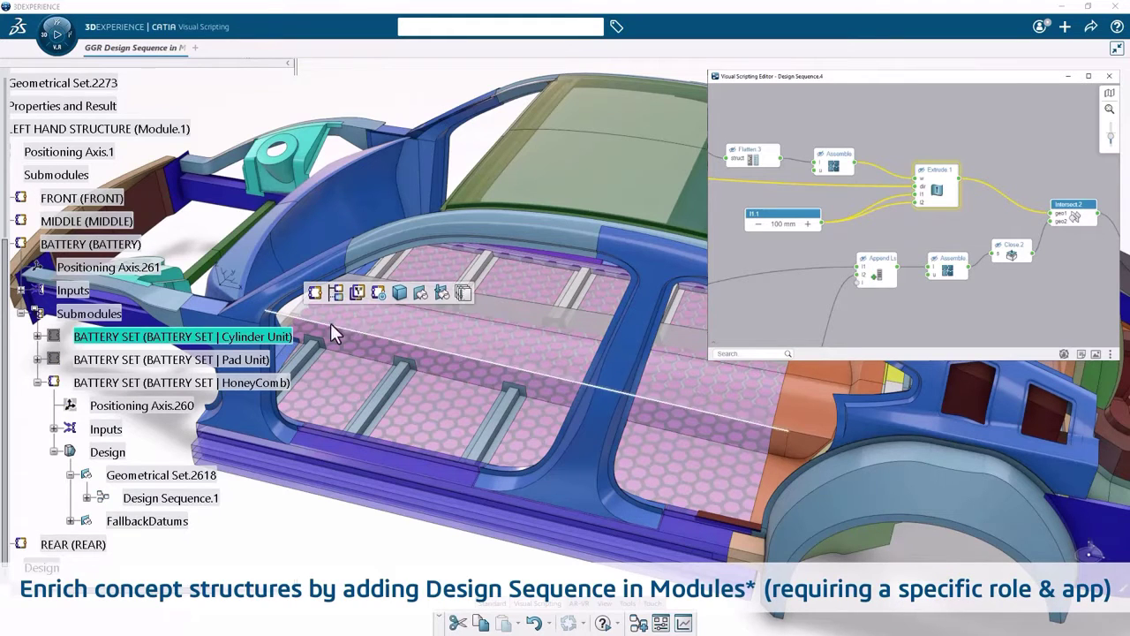
pyautogui.click(377, 293)
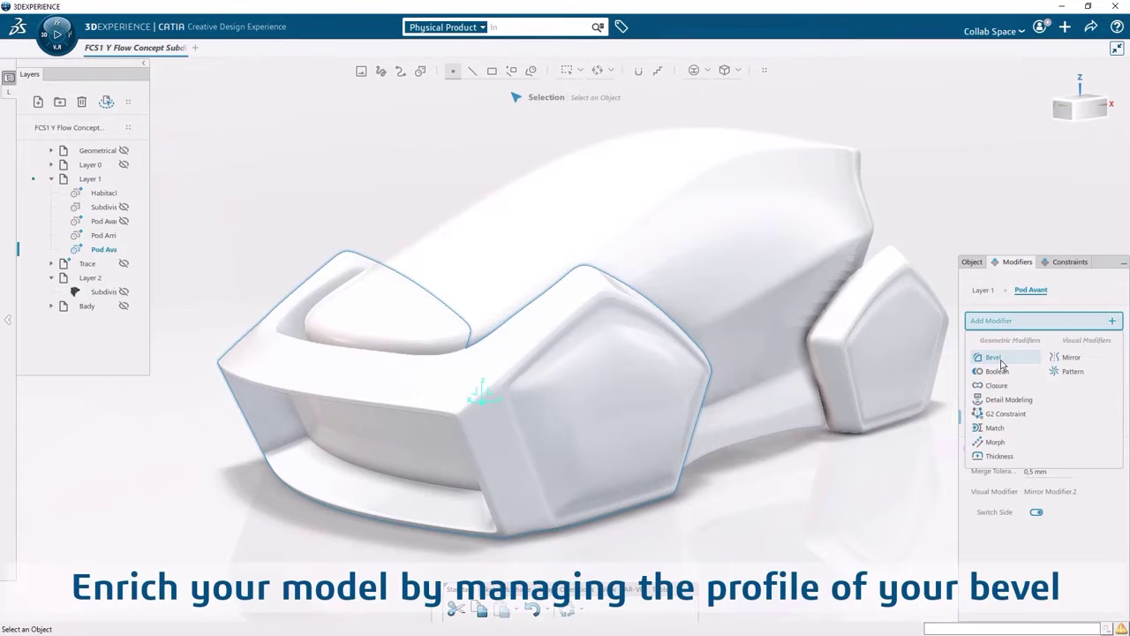
# Bevel the Pod Avant edges with a custom four-cut profile, then deform the selected mesh edges
pyautogui.click(998, 358)
pyautogui.click(497, 432)
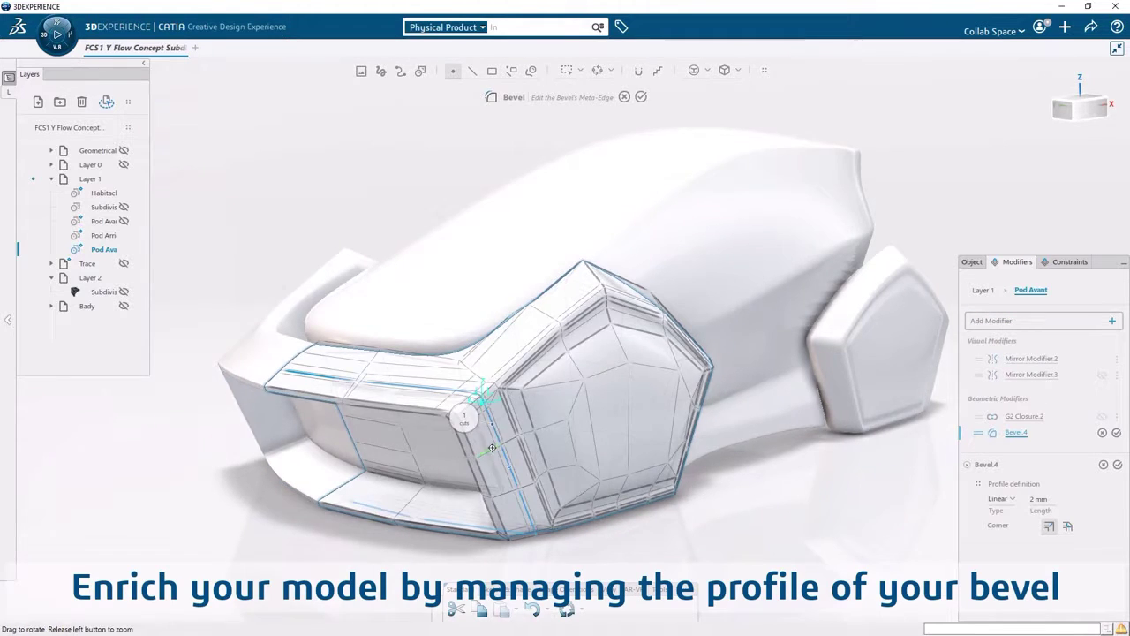
pyautogui.scroll(5, 497, 431)
pyautogui.click(977, 484)
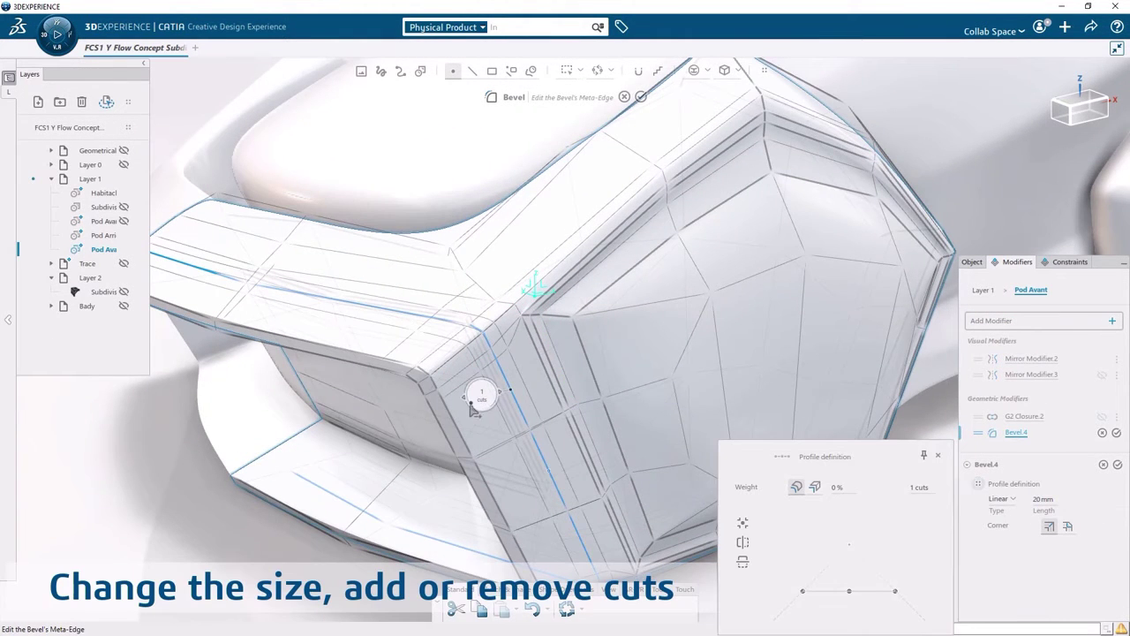
pyautogui.moveTo(853, 591); pyautogui.dragTo(858, 609)
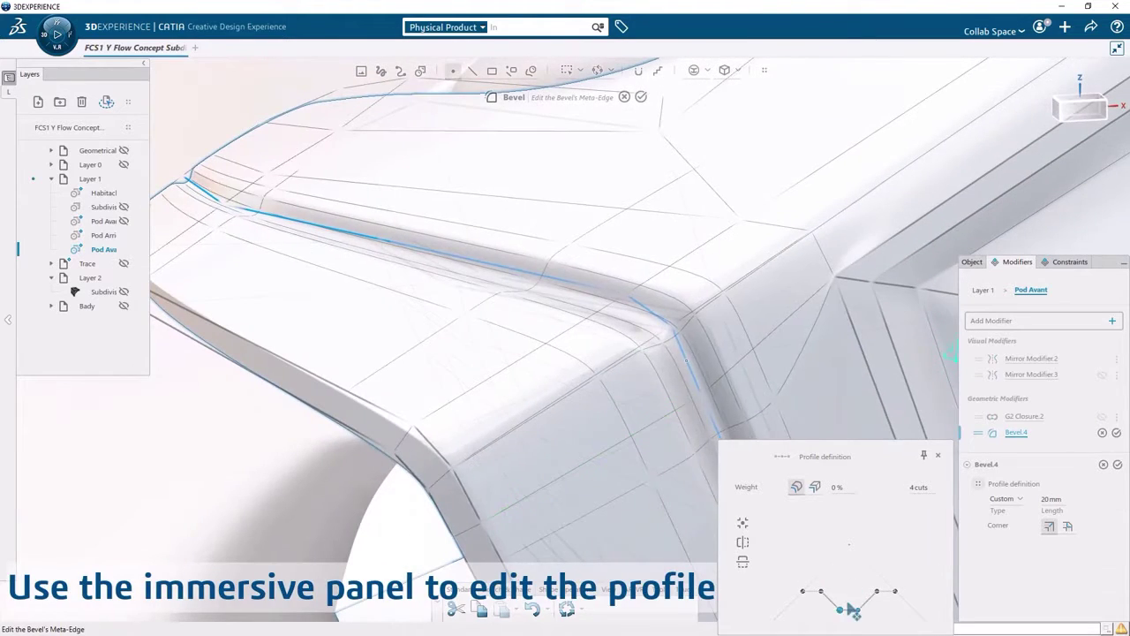
pyautogui.moveTo(853, 606)
pyautogui.mouseDown()
pyautogui.moveTo(852, 596)
pyautogui.moveTo(845, 608)
pyautogui.mouseUp()
pyautogui.click(1117, 463)
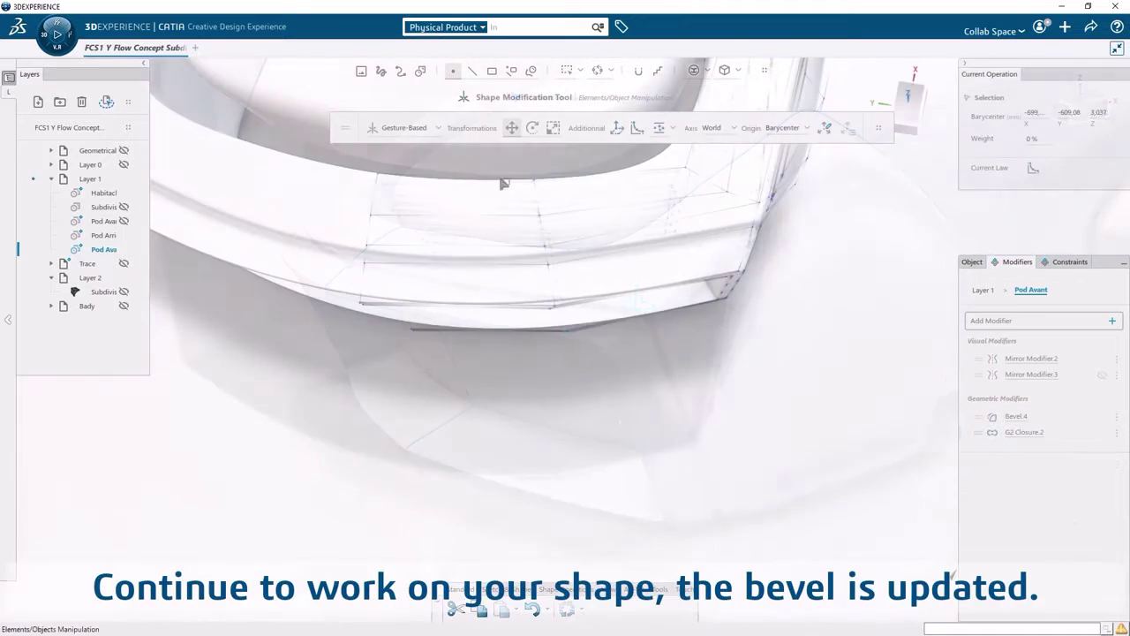
pyautogui.moveTo(504, 182); pyautogui.dragTo(646, 339)
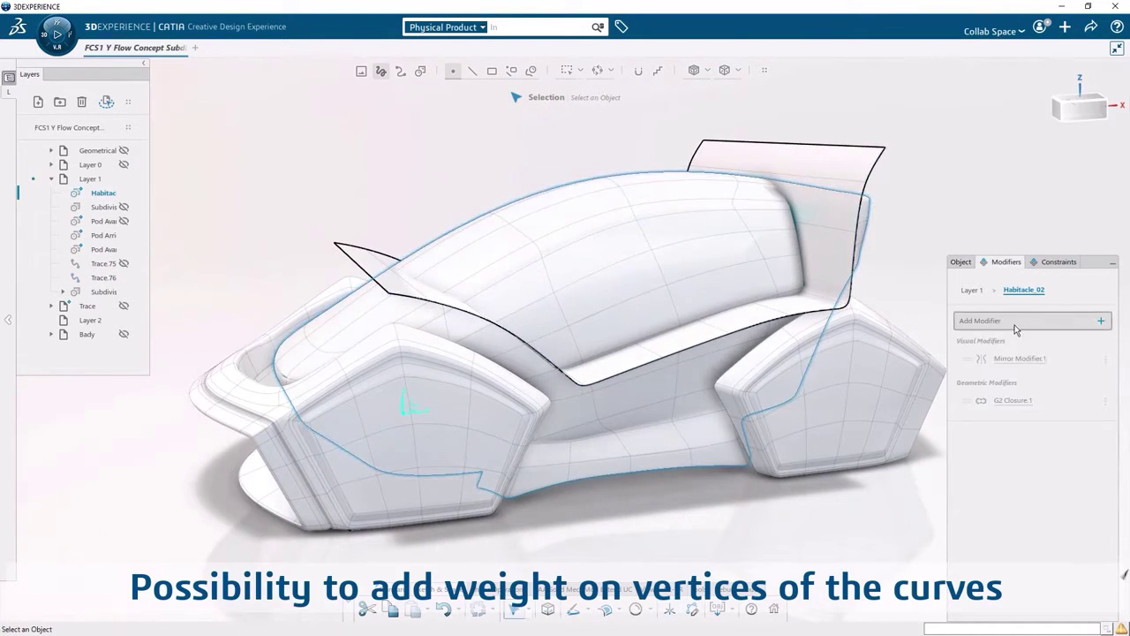
# Add a Boolean cut modifier to Habitacle_02 and select Trace.76 for reshaping
pyautogui.click(1032, 321)
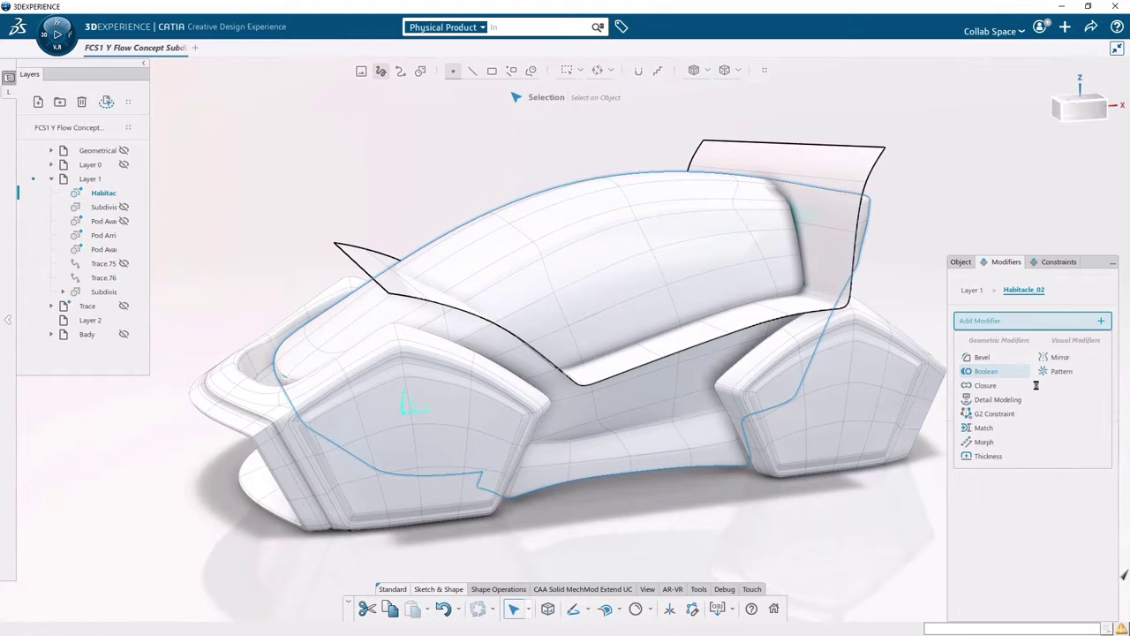
pyautogui.click(988, 385)
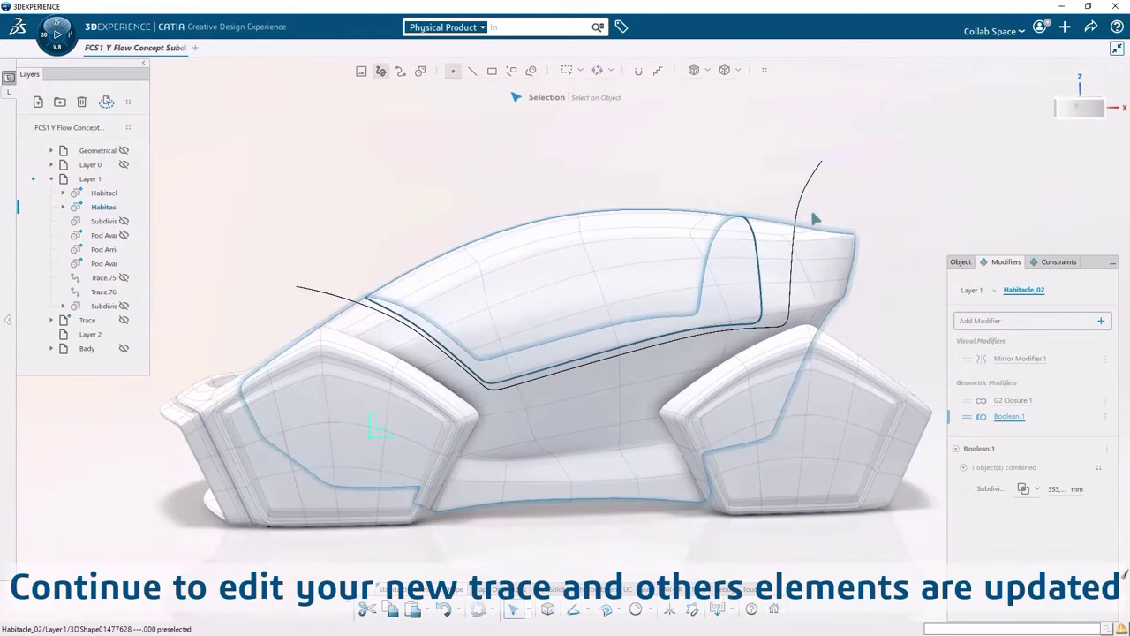
pyautogui.click(663, 351)
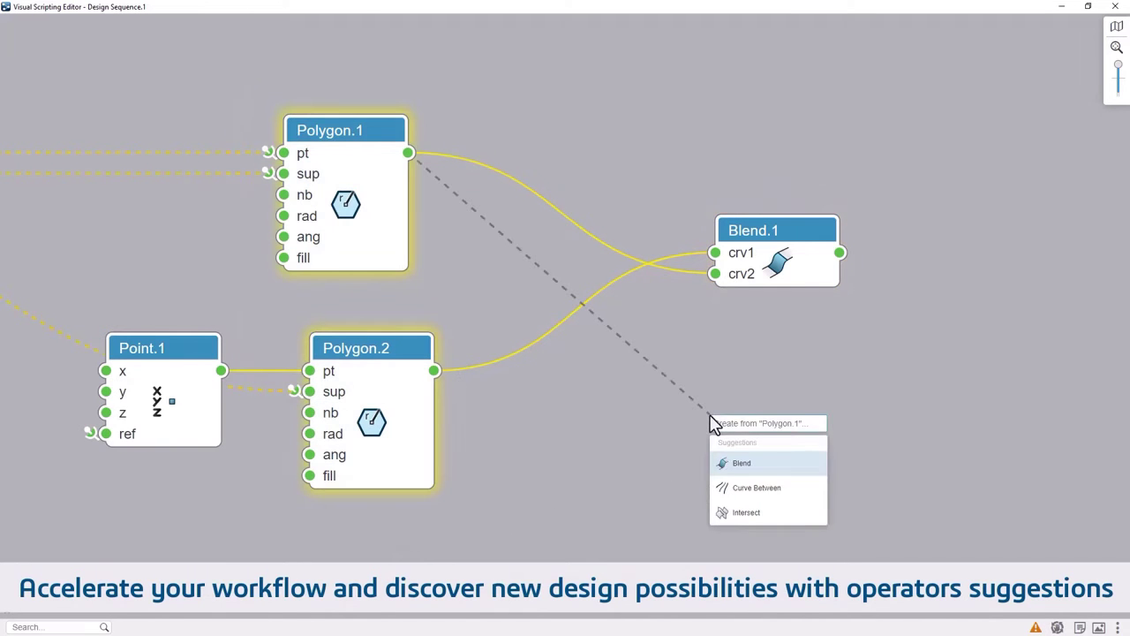
# Join both polygons in an Append Lists node and show only operators in error in the Analyzer
pyautogui.write('ape')
pyautogui.click(771, 447)
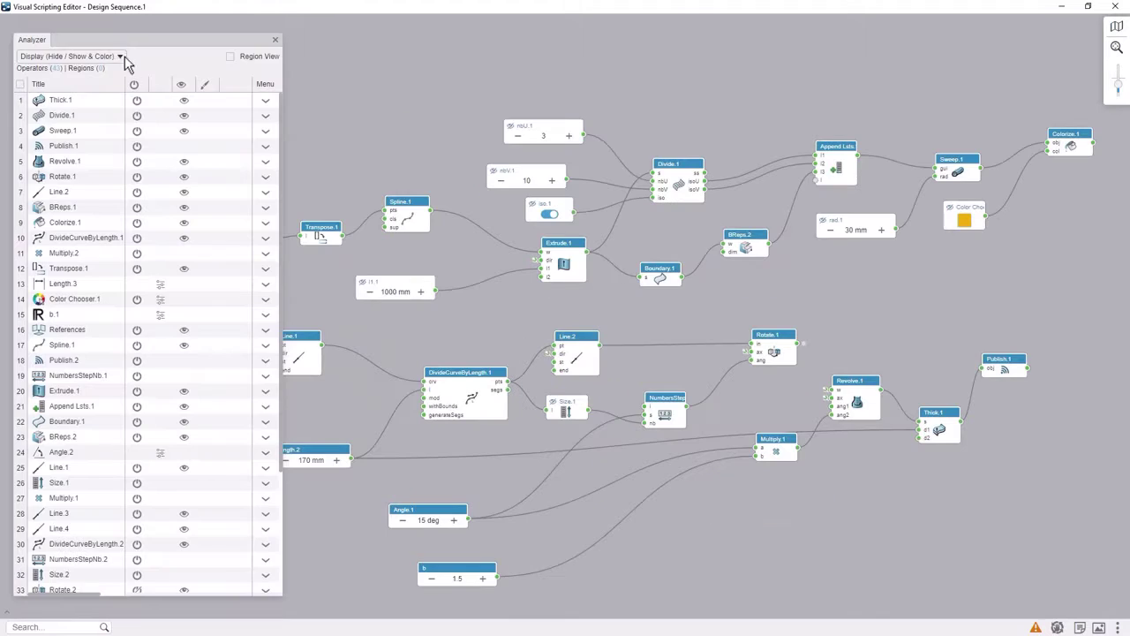
pyautogui.click(108, 60)
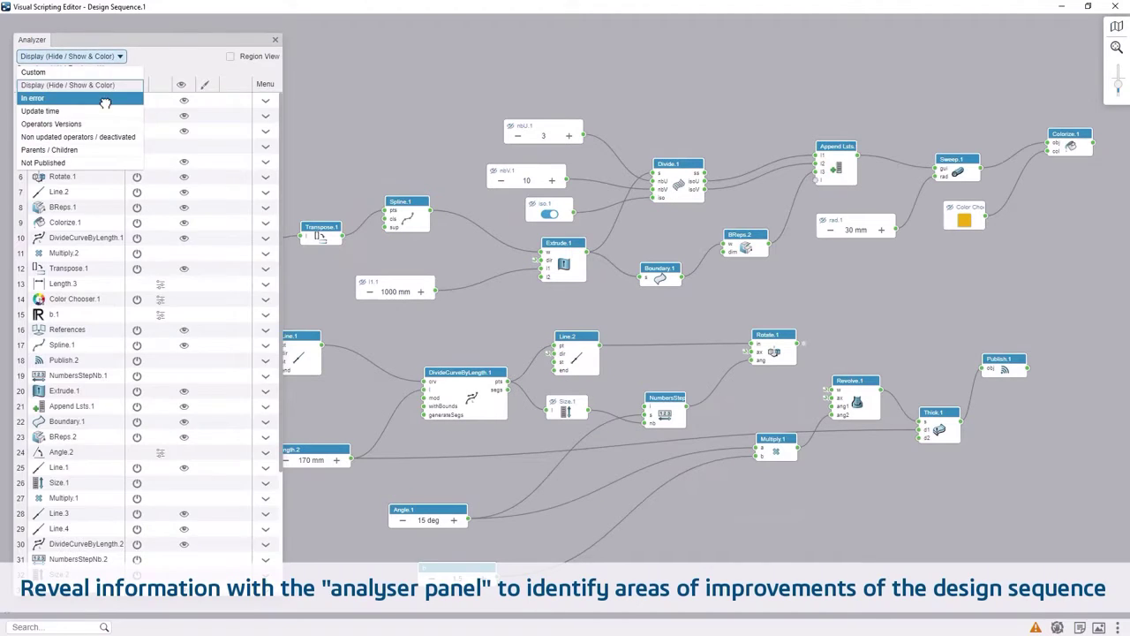
pyautogui.click(106, 103)
# Rank operators by update time and move the Duration rate column next to Title
pyautogui.click(49, 56)
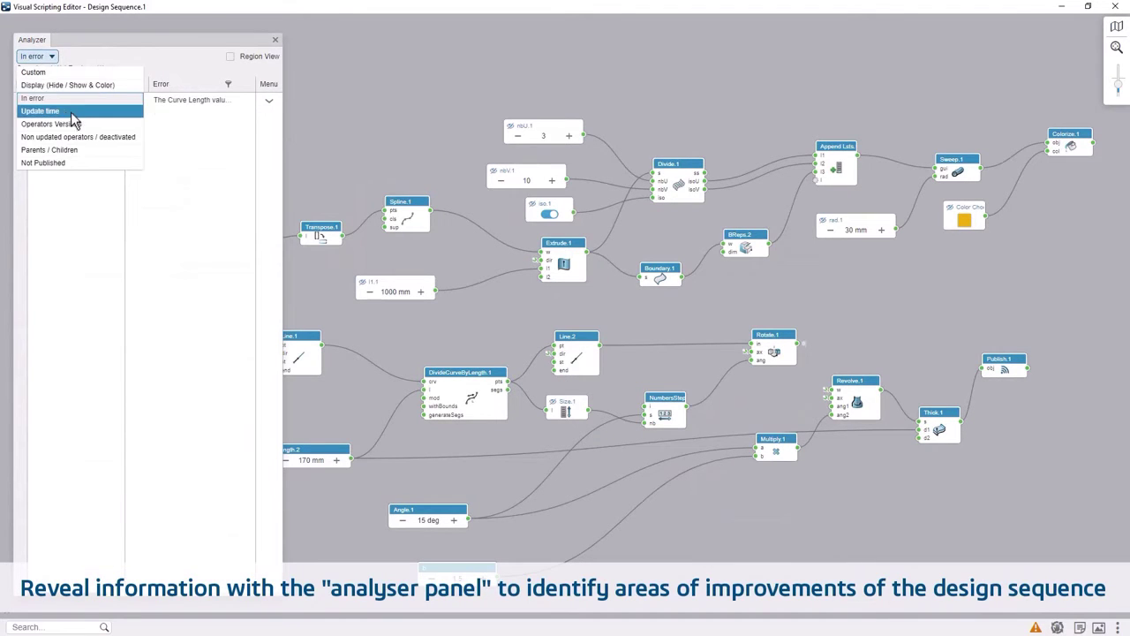
pyautogui.click(73, 113)
pyautogui.moveTo(221, 108); pyautogui.dragTo(146, 113)
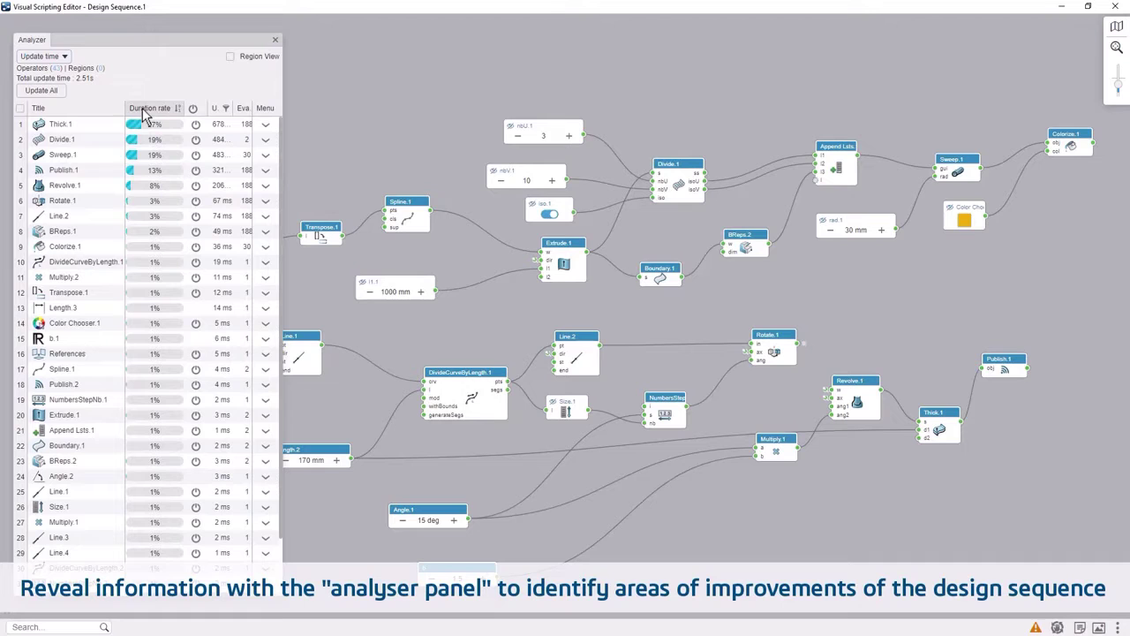
# Review operator versions and available upgrades, then list non-updated and deactivated operators
pyautogui.click(62, 55)
pyautogui.click(113, 118)
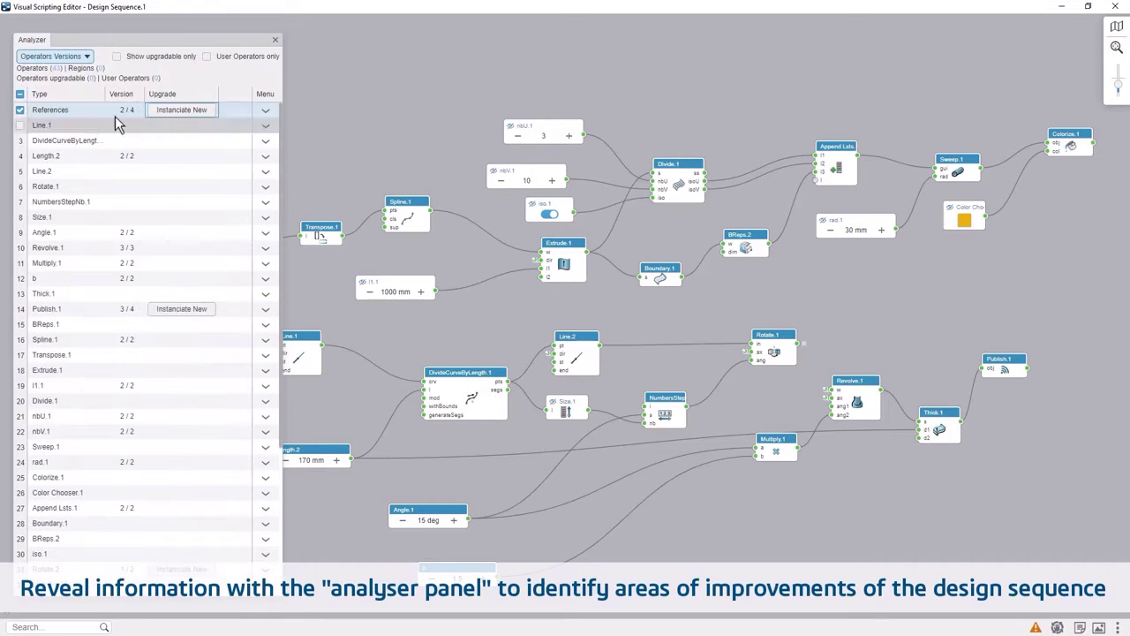
pyautogui.scroll(-5, 168, 245)
pyautogui.scroll(5, 172, 277)
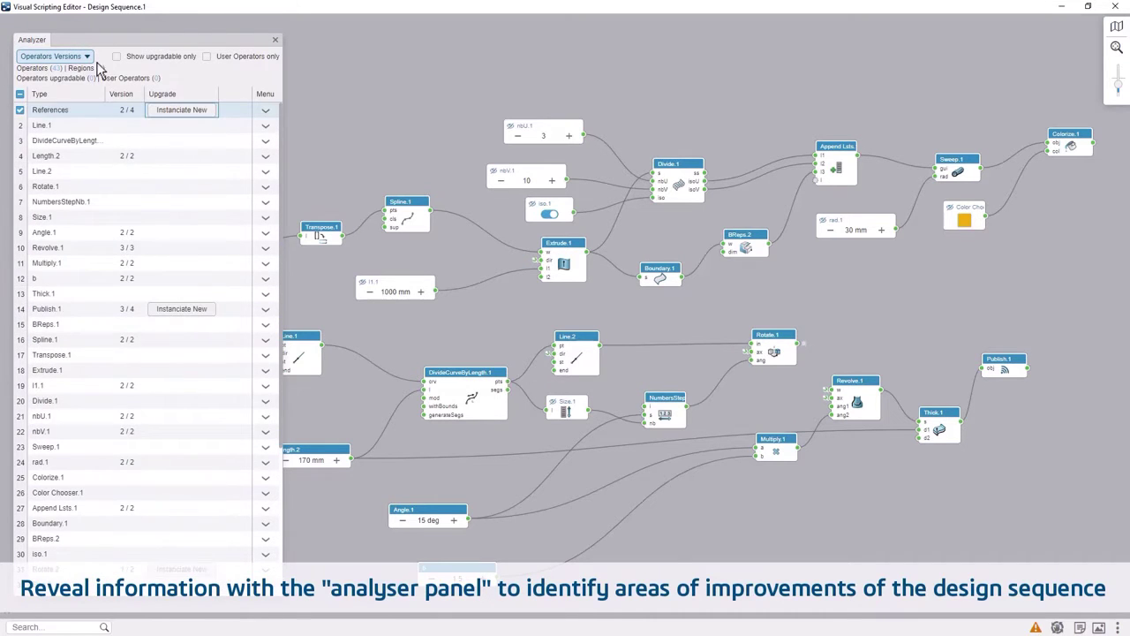
pyautogui.click(84, 56)
pyautogui.click(80, 139)
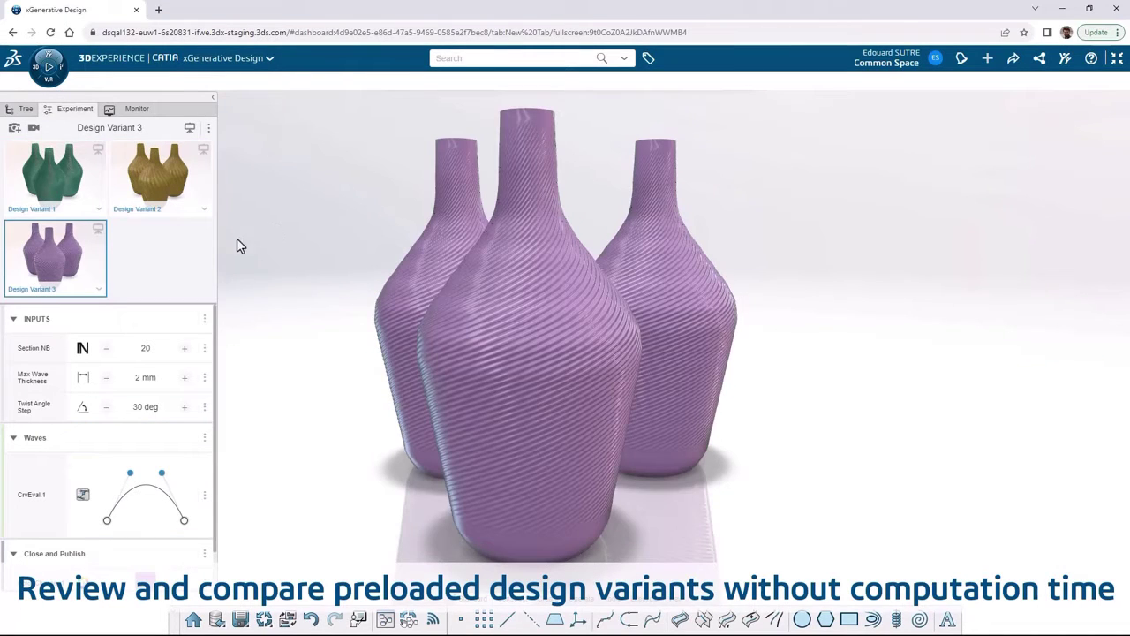
# Preview Design Variant 2's gold vases, then compare Design Variants 1 and 3 without recomputing
pyautogui.click(188, 131)
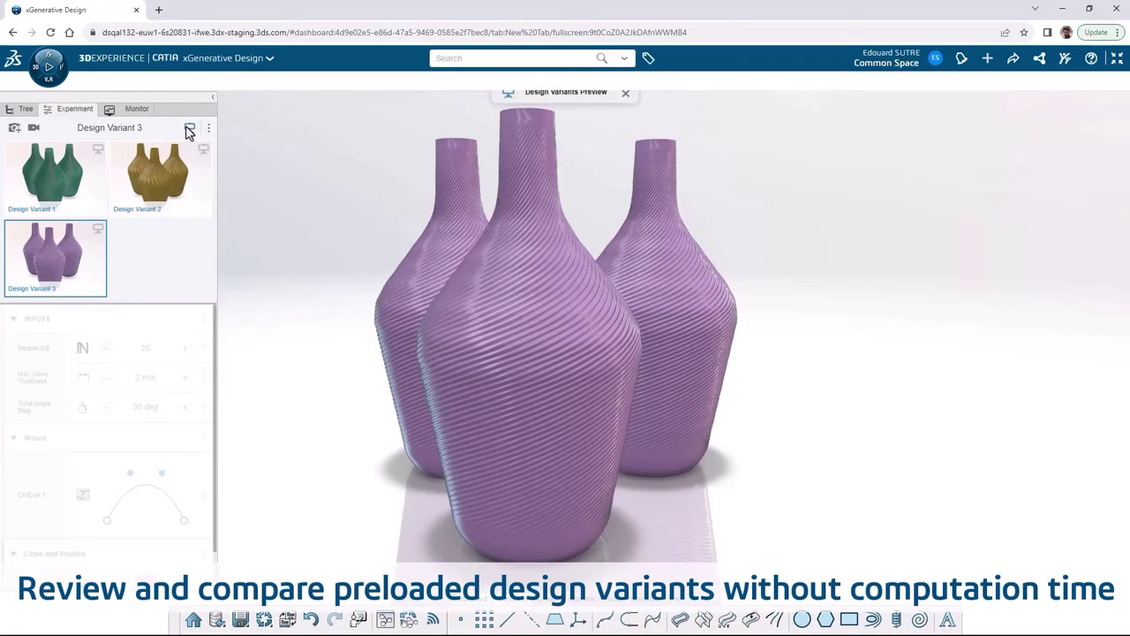
pyautogui.click(163, 169)
pyautogui.click(46, 172)
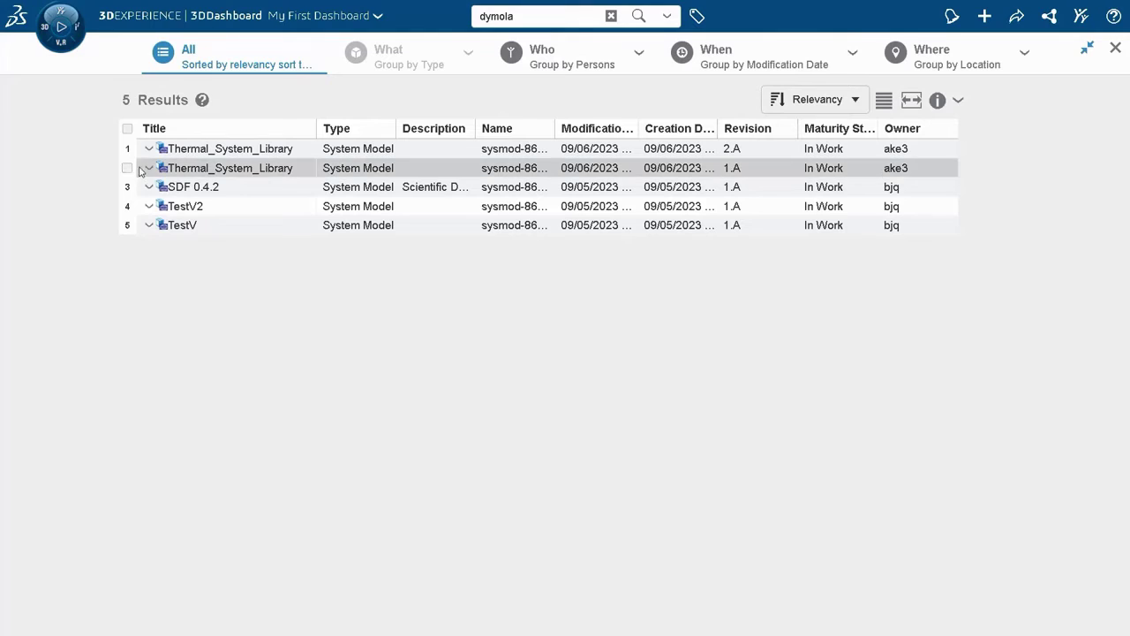
# Open Collaborative Lifecycle on the Thermal_System_Library 1.A result and select its 1.A revision
pyautogui.click(128, 167)
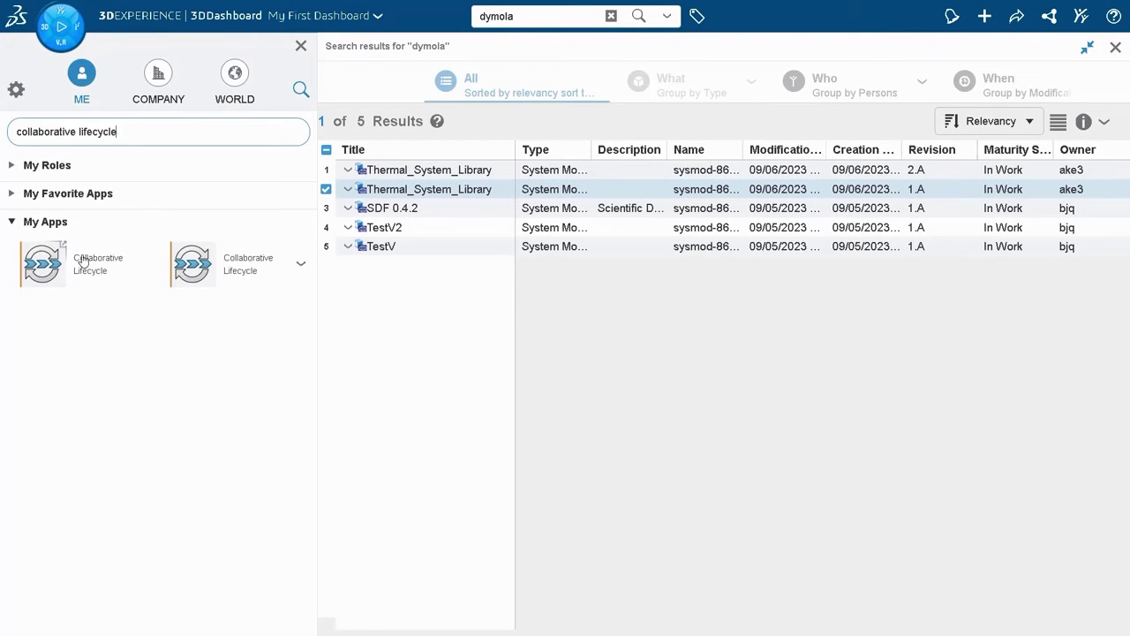
pyautogui.click(81, 261)
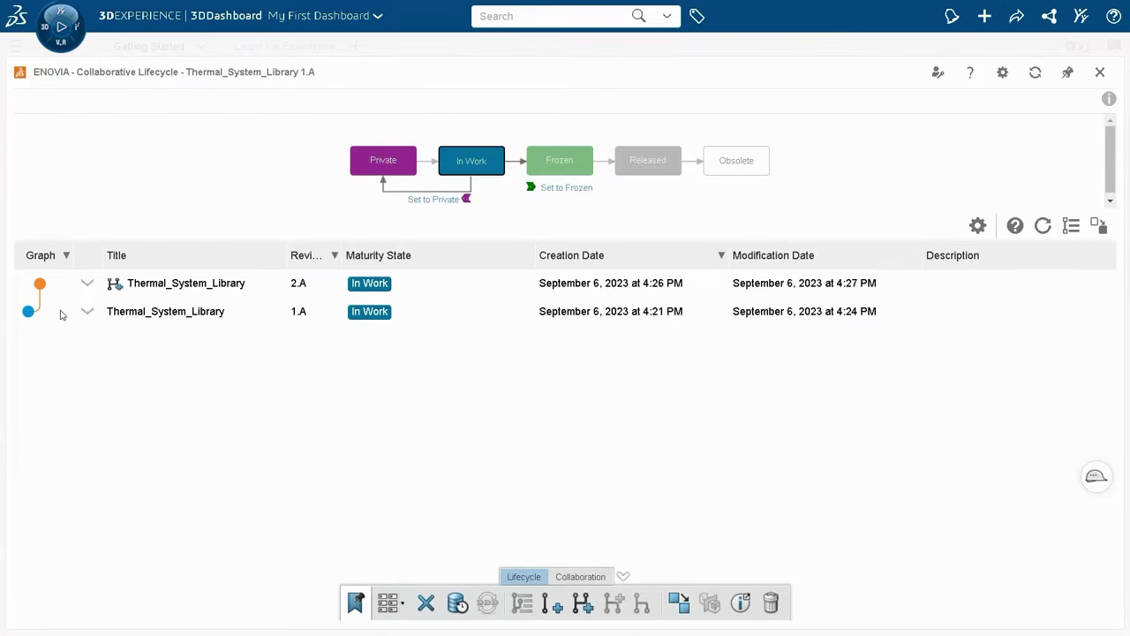
pyautogui.click(144, 322)
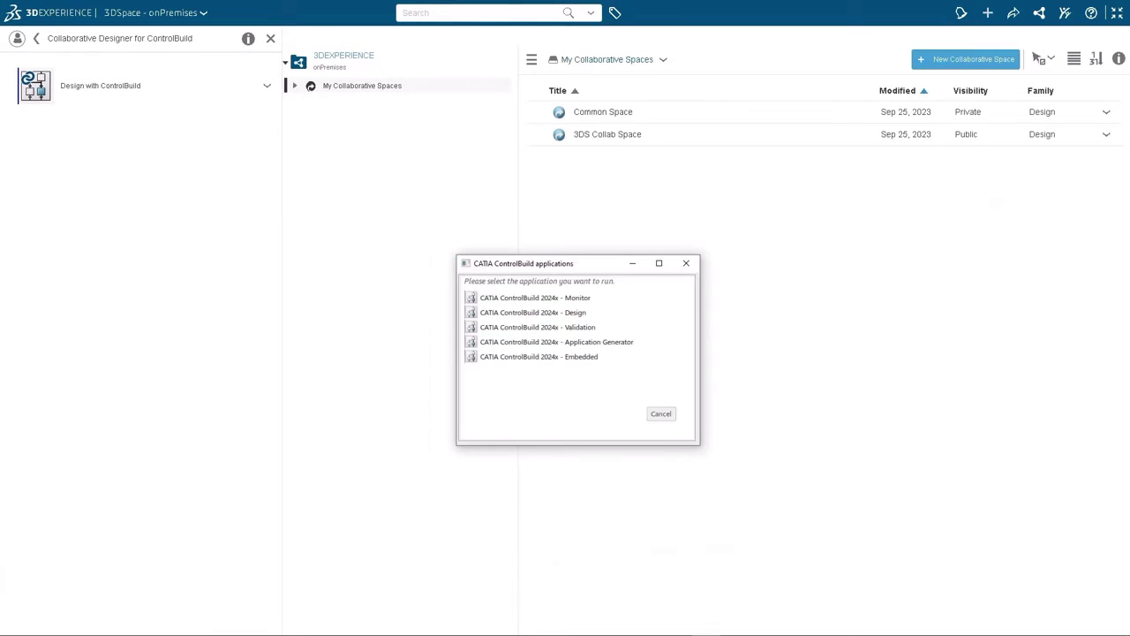
# Launch ControlBuild Design and create a new project named CB_POWERBY_1
pyautogui.doubleClick(601, 353)
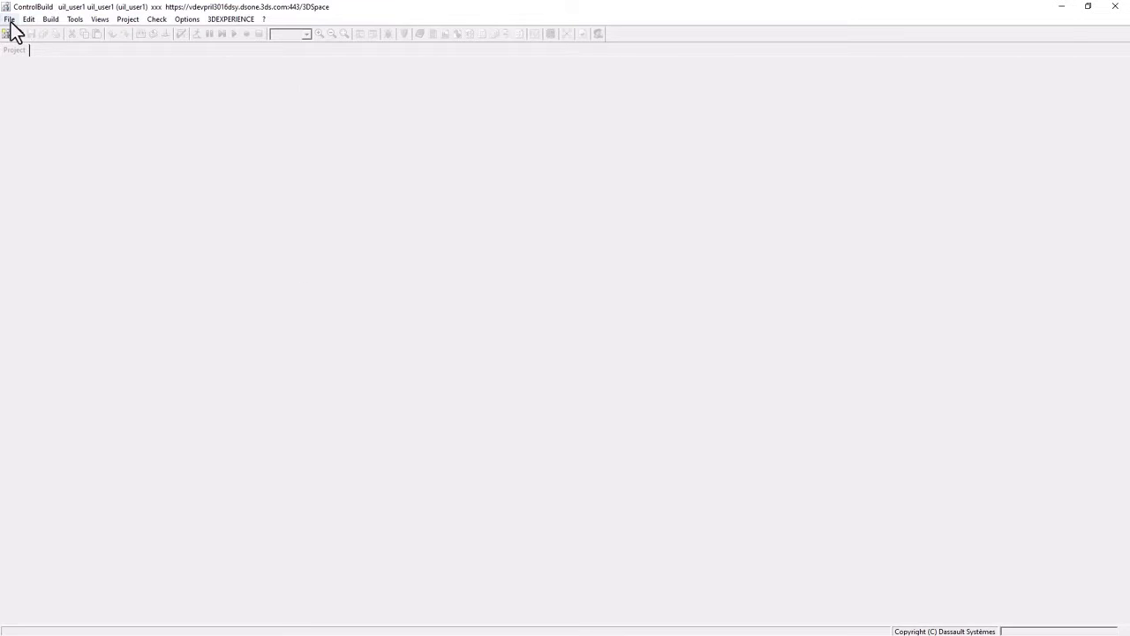
pyautogui.click(9, 19)
pyautogui.click(42, 32)
pyautogui.write('CB_POWERBY_1')
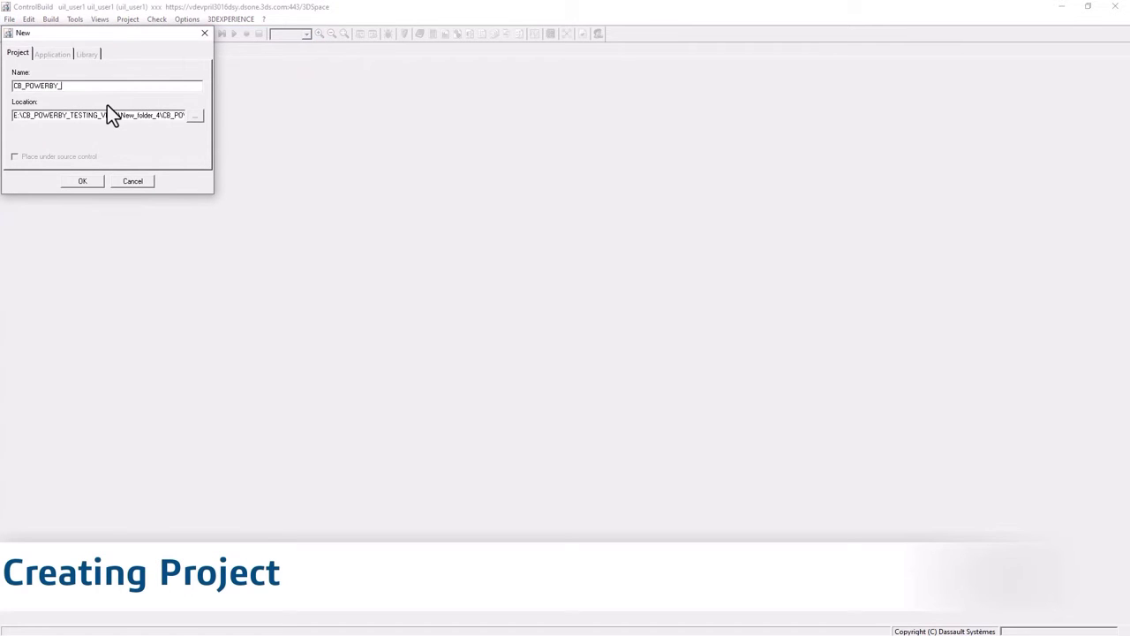
pyautogui.click(88, 181)
# Add a new application, APPLICATION1, under the project's Applications
pyautogui.rightClick(25, 76)
pyautogui.click(52, 78)
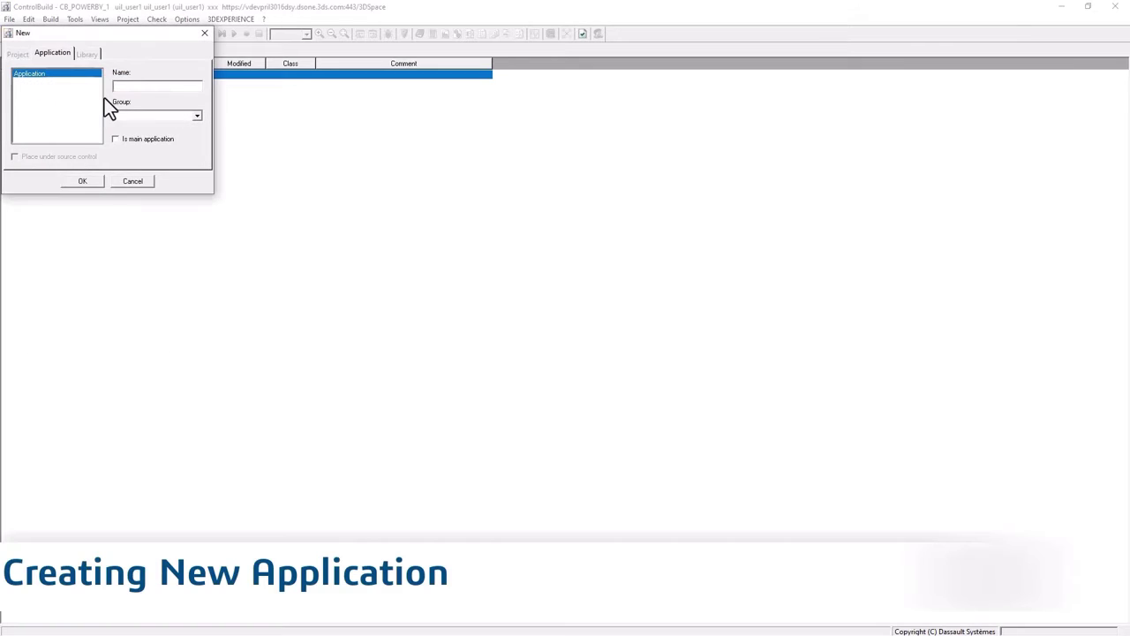
pyautogui.click(83, 181)
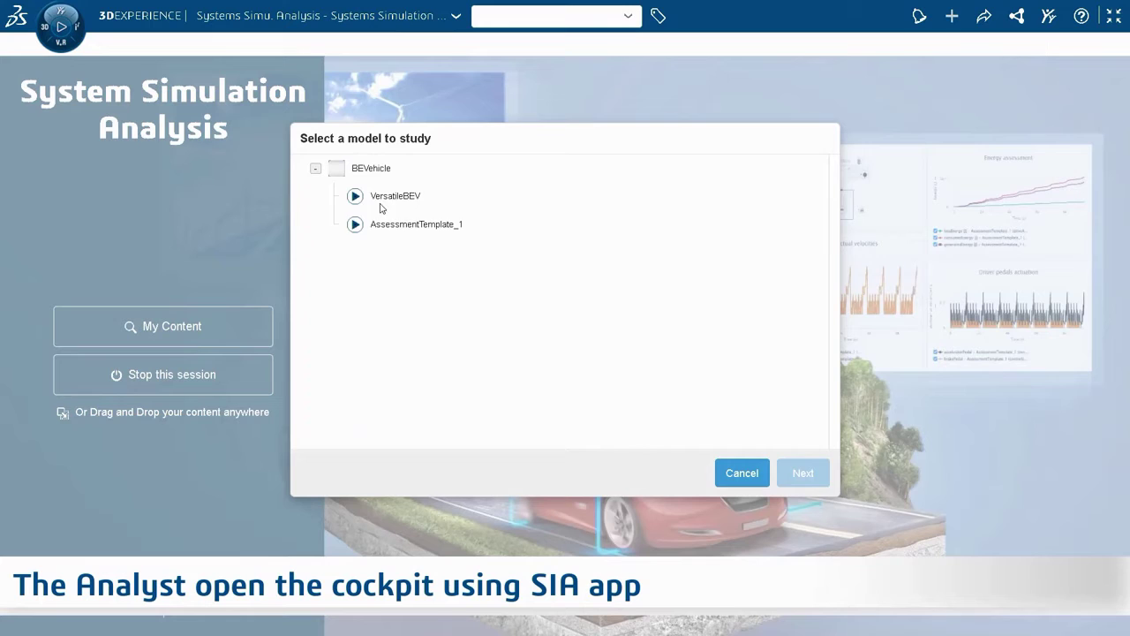
# Choose AssessmentTemplate_1 as the model to study with the Vehicle Dynamics (Dedicated) view
pyautogui.click(415, 224)
pyautogui.click(802, 473)
pyautogui.click(402, 174)
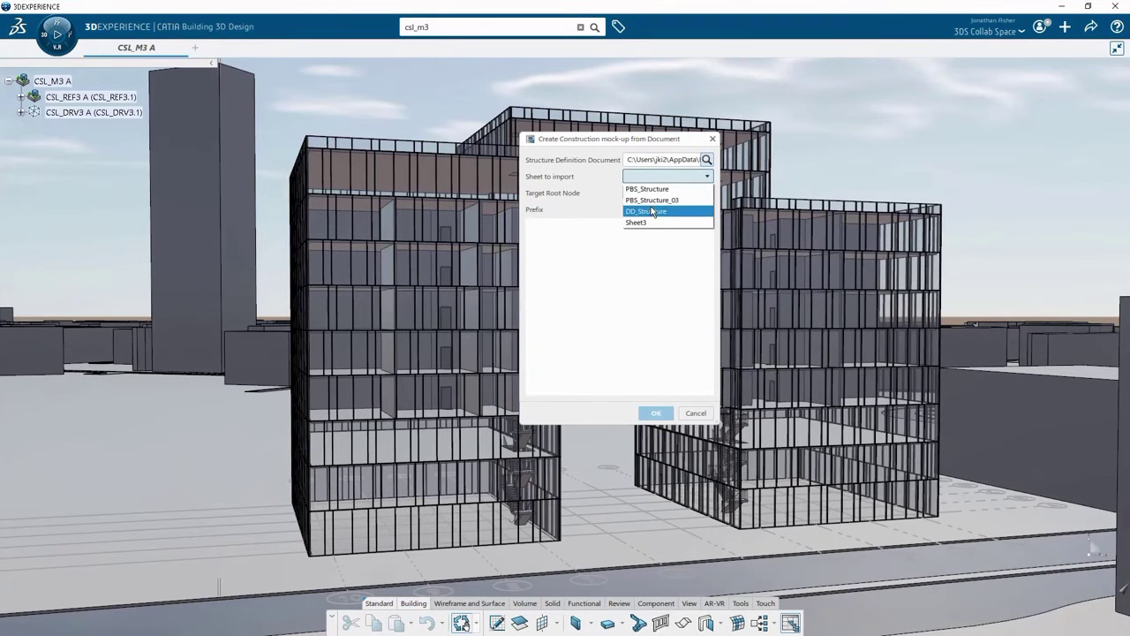
# Import the DD_Structure sheet and set every wall row's destination type to Wall
pyautogui.click(650, 212)
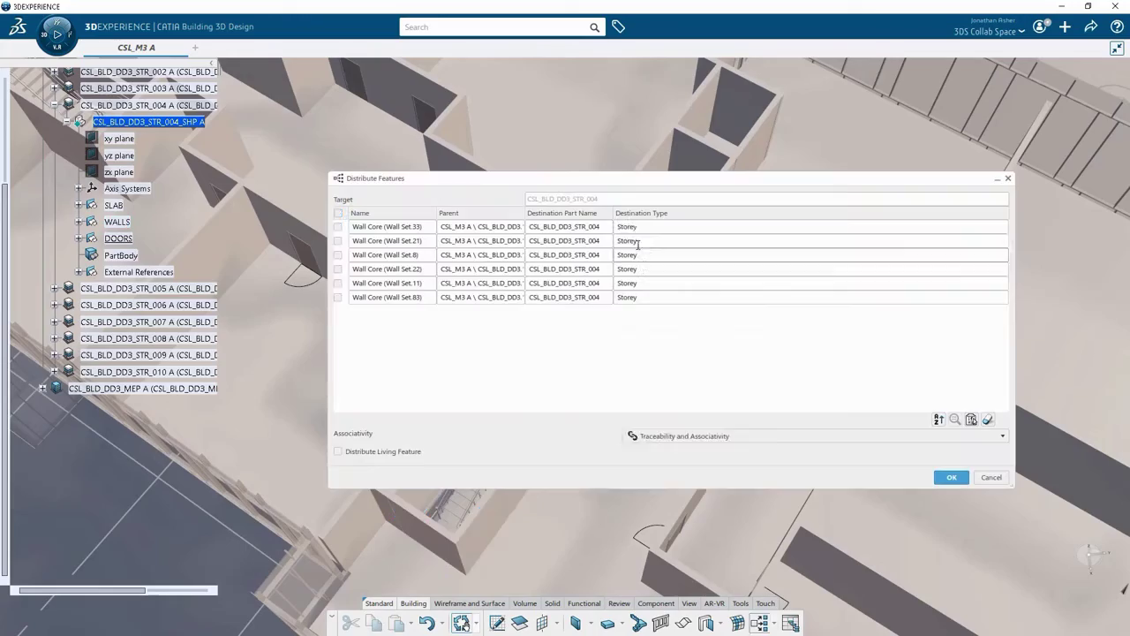
pyautogui.click(638, 244)
pyautogui.click(587, 389)
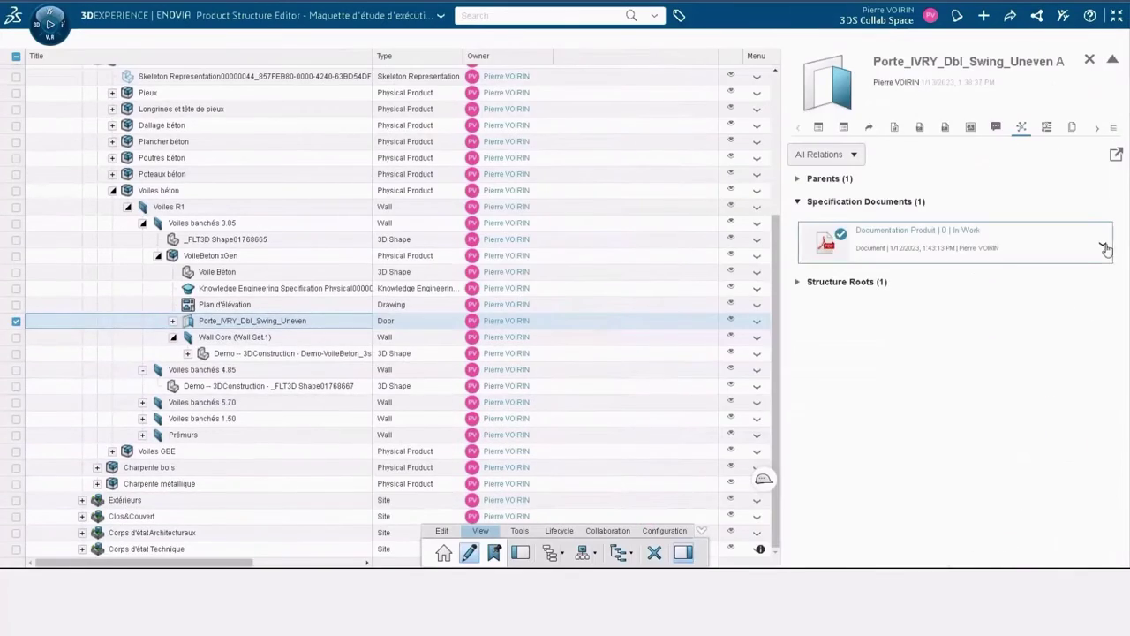
# Show the door's relations and specification document, then maximize the 3D view
pyautogui.click(1103, 245)
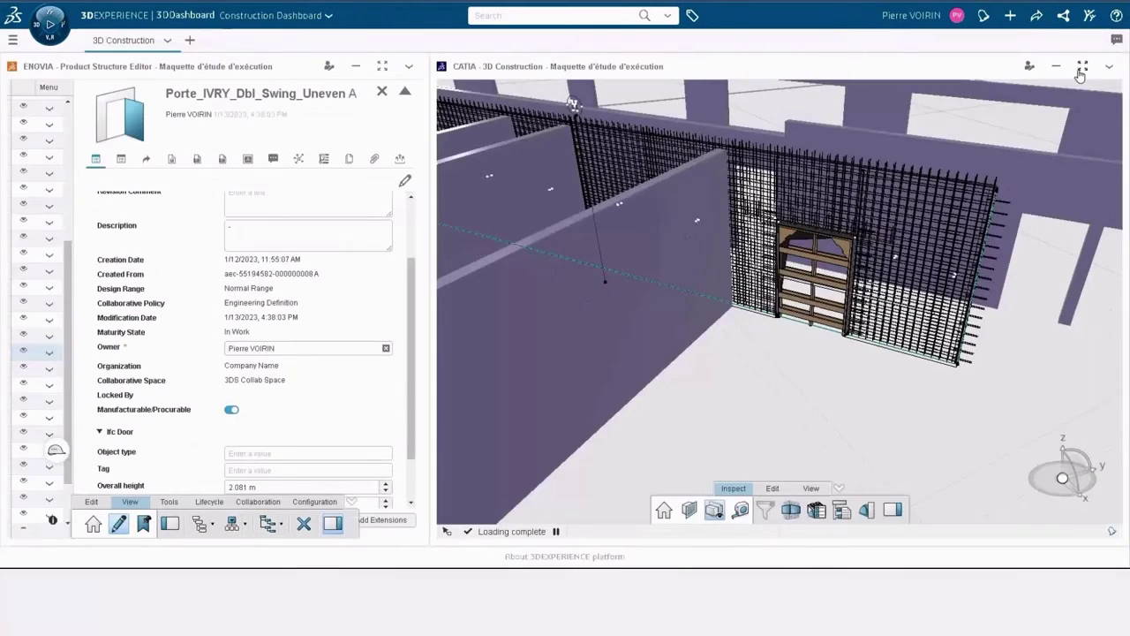
pyautogui.click(1081, 67)
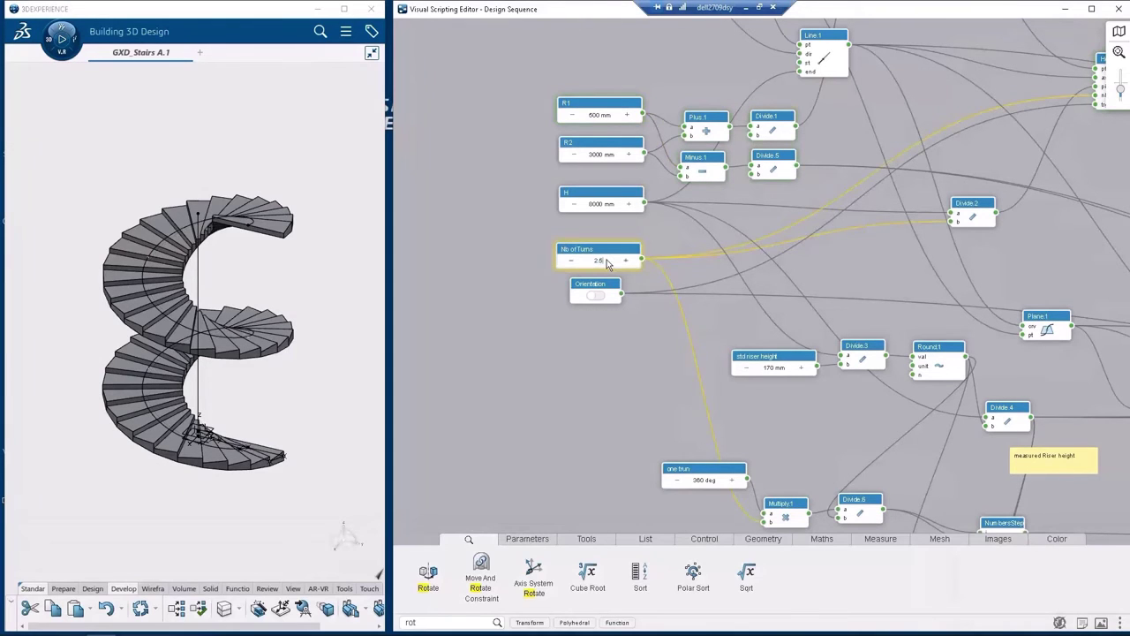
# Mirror the staircase with the Orientation node and choose a feature-based resource for StairType01
pyautogui.click(598, 296)
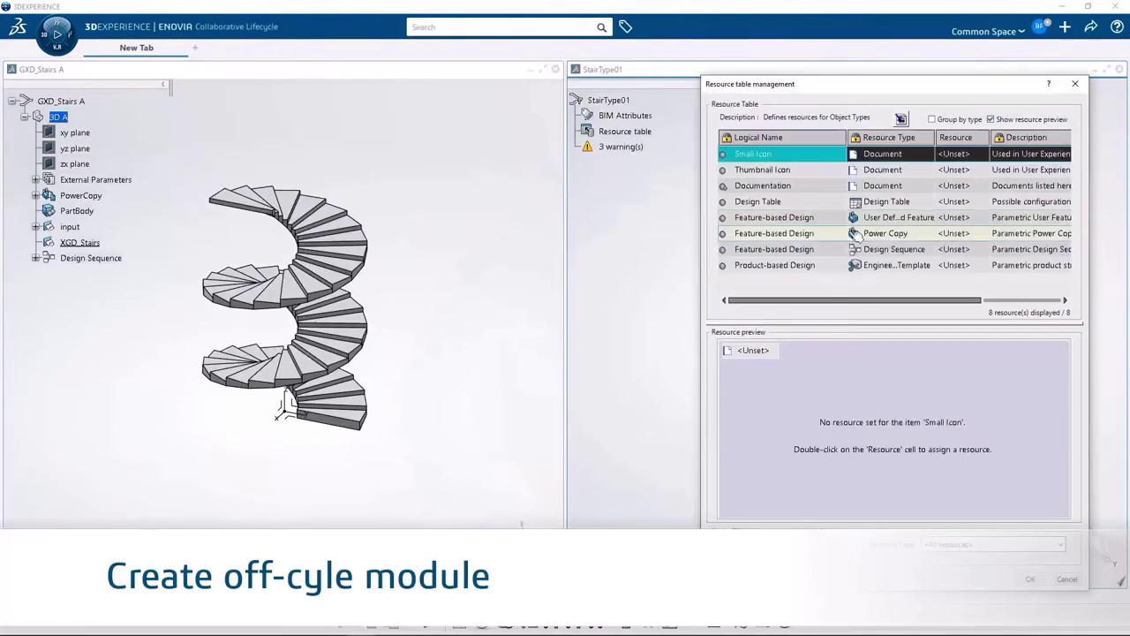
pyautogui.click(954, 249)
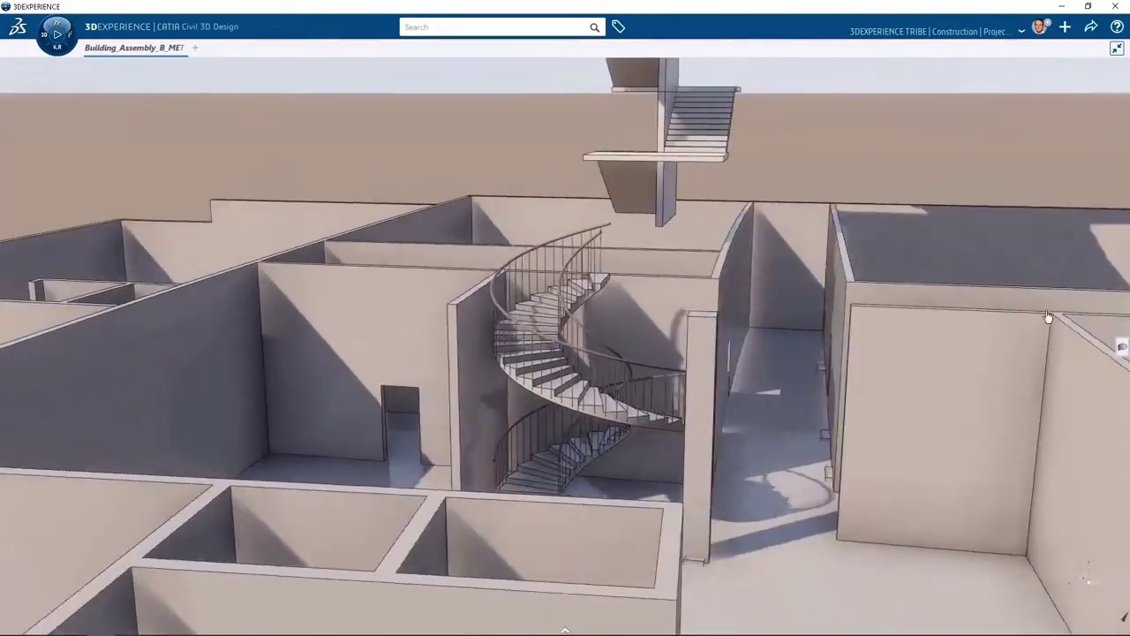